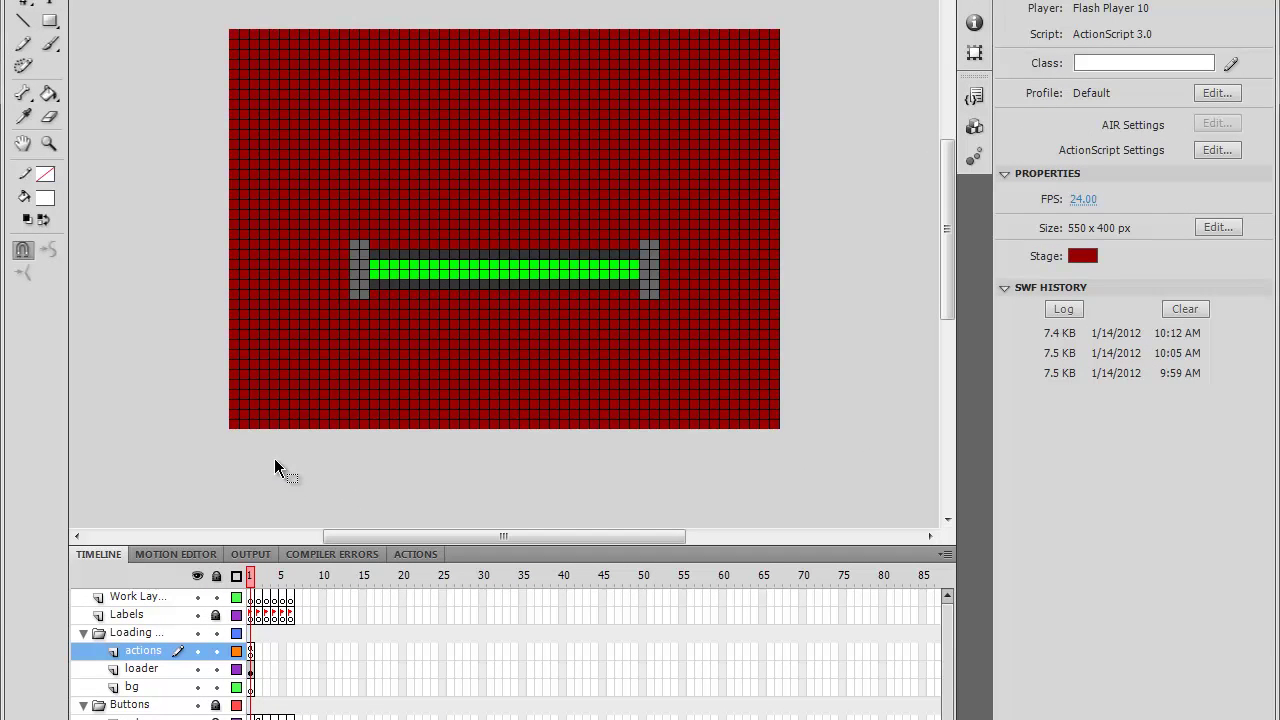
Test the Guitar Hero movie under Simulate Download to watch the preloader, then close the player.
{"action": "key", "text": "ctrl+Return"}
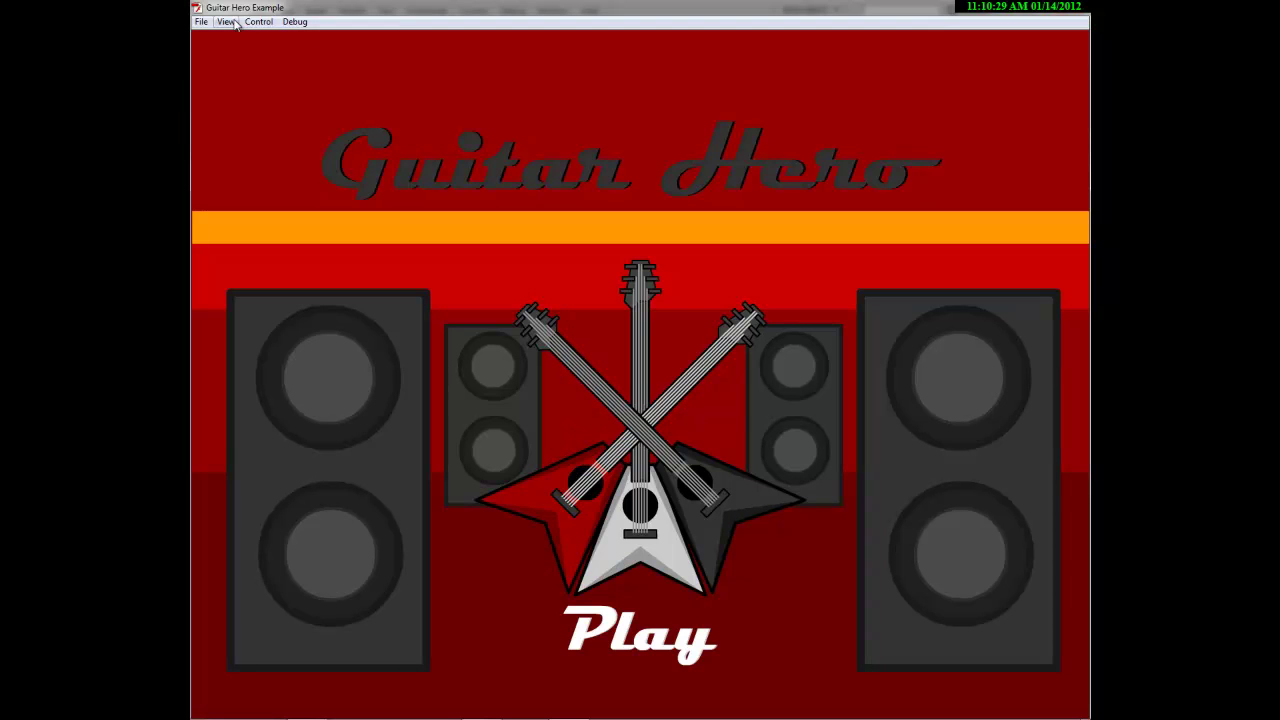
{"action": "left_click", "coordinate": [233, 22]}
{"action": "left_click", "coordinate": [294, 148]}
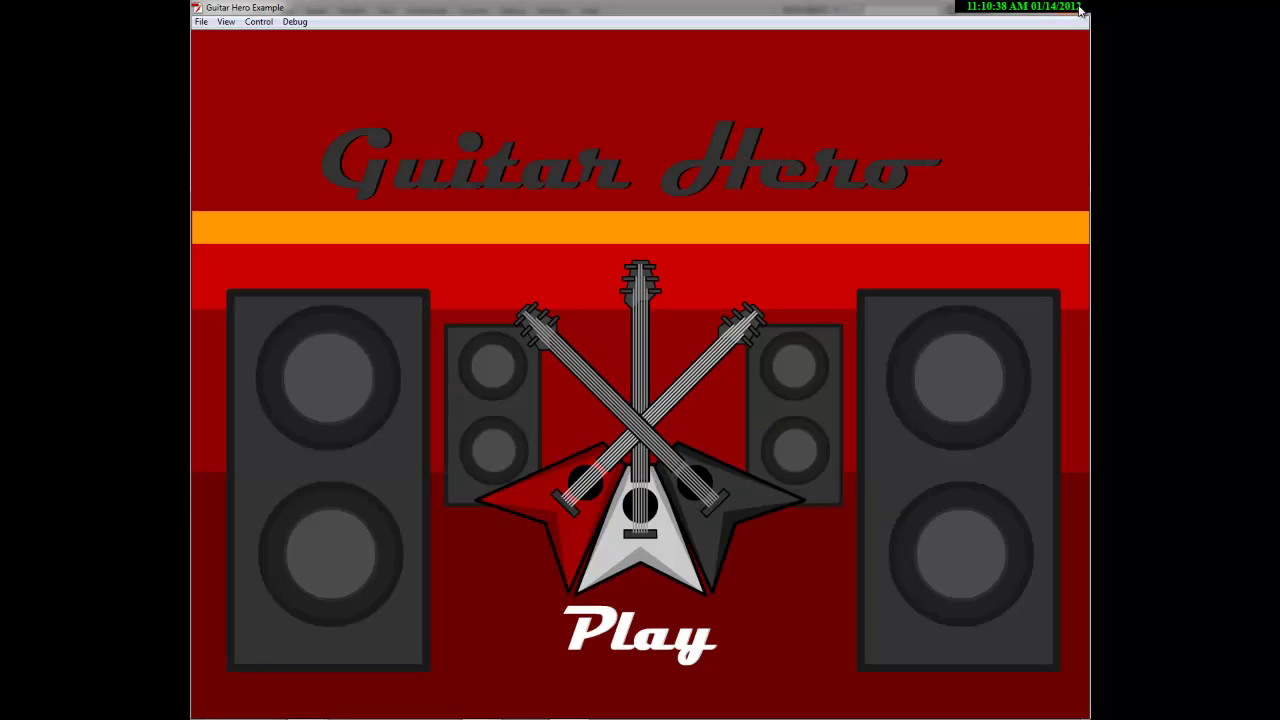
{"action": "left_click", "coordinate": [1080, 8]}
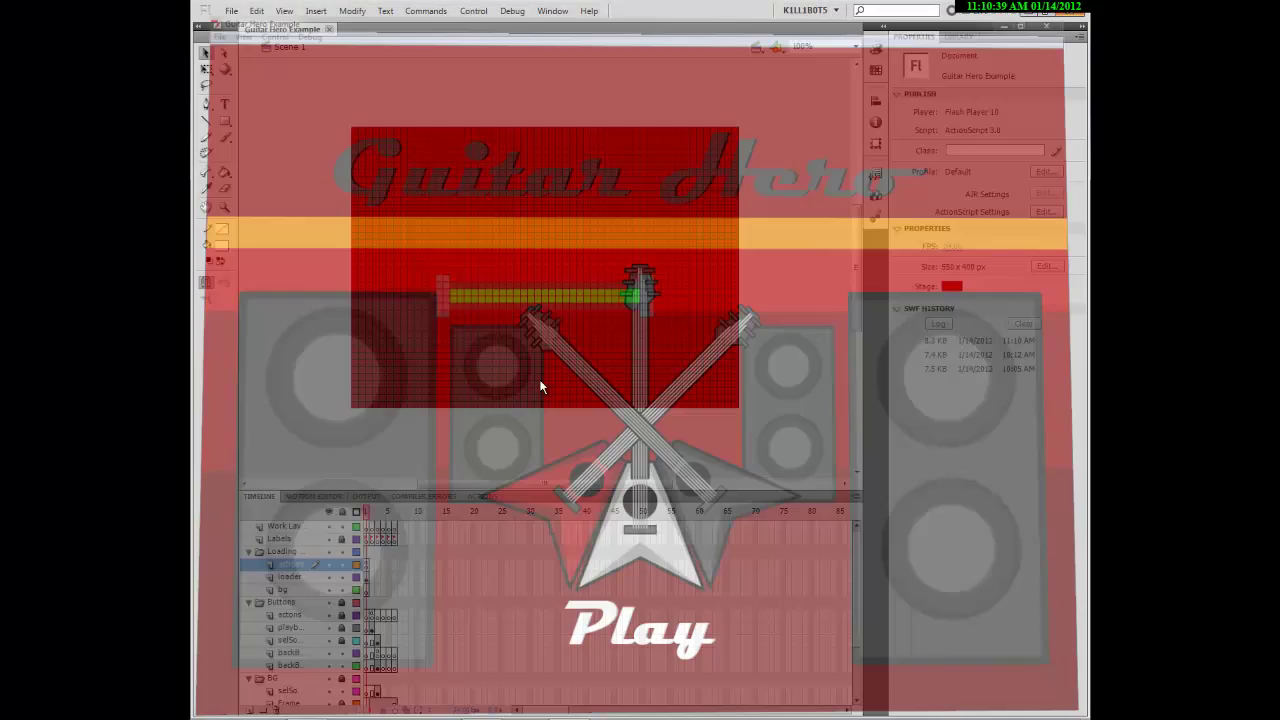
Select frame 1 of the actions layer, toggle the Loading folder layer locks, and show its ActionScript.
{"action": "left_click", "coordinate": [366, 566]}
{"action": "left_click", "coordinate": [341, 526]}
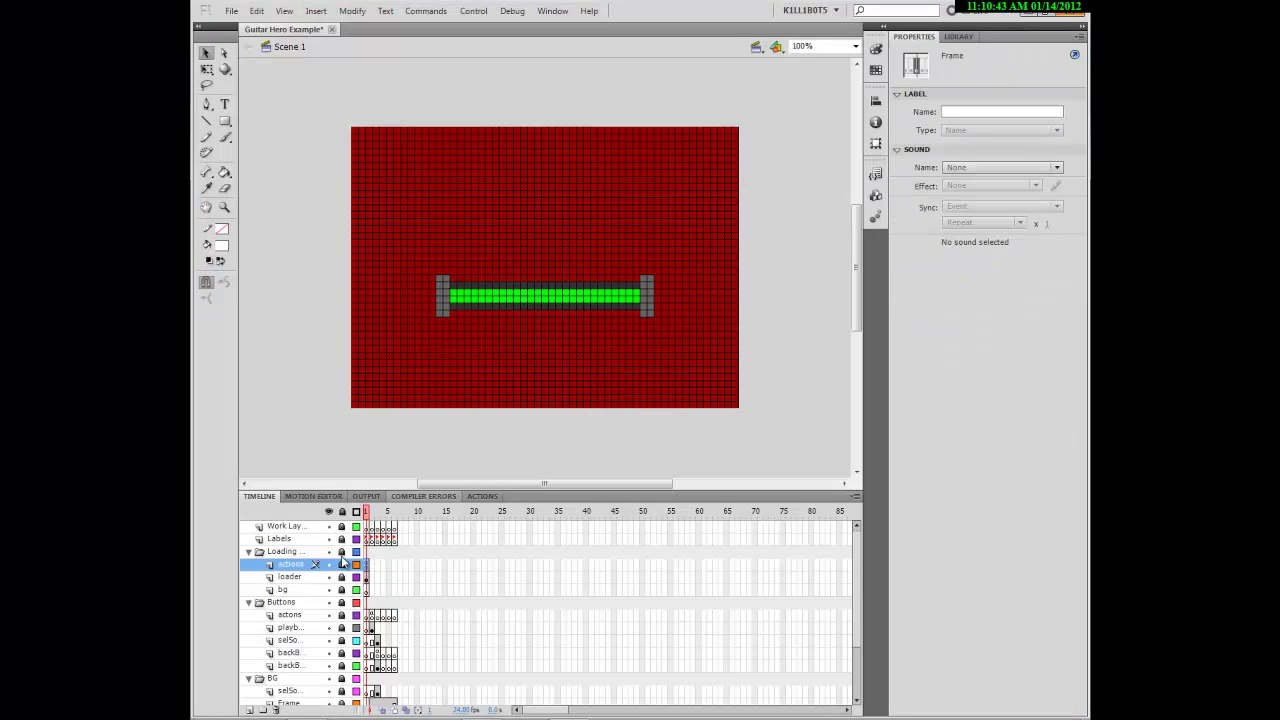
{"action": "left_click", "coordinate": [342, 577]}
{"action": "left_click", "coordinate": [341, 551]}
{"action": "left_click", "coordinate": [480, 497]}
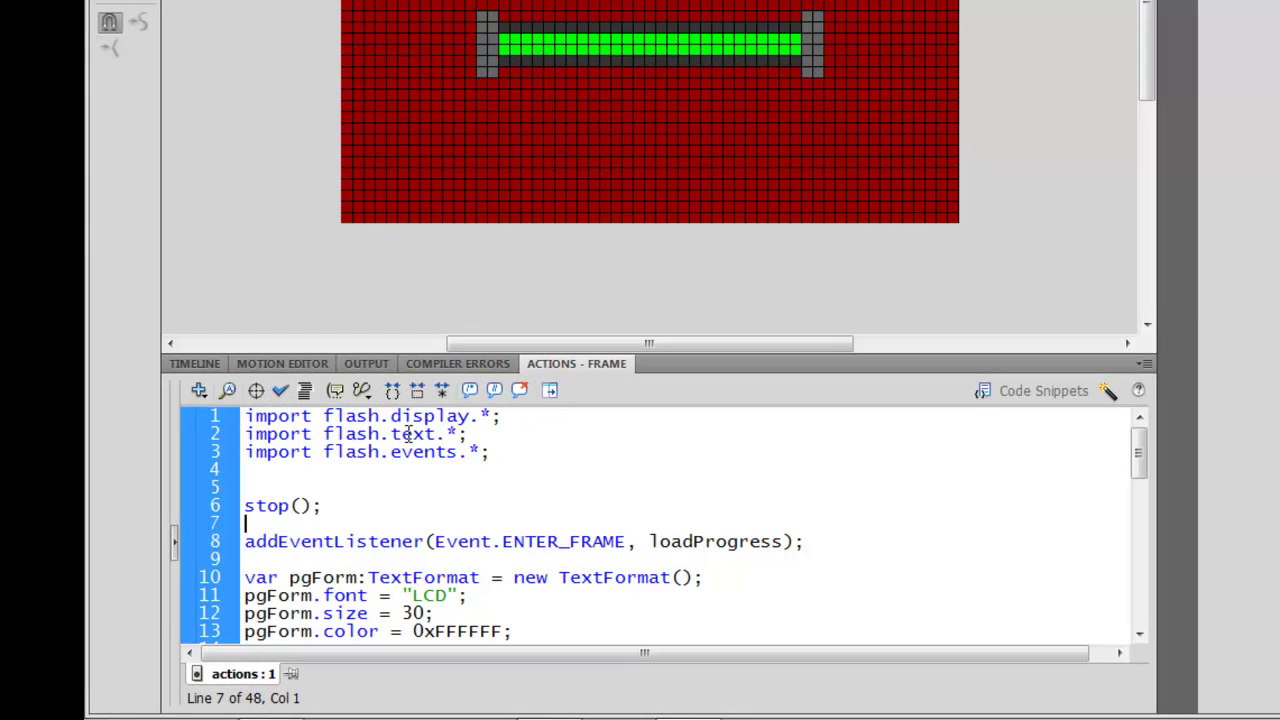
Review the preloader code past stop(); down to the loadProgress function reading bytes loaded and total.
{"action": "scroll", "coordinate": [372, 470], "scroll_direction": "down", "scroll_amount": 1}
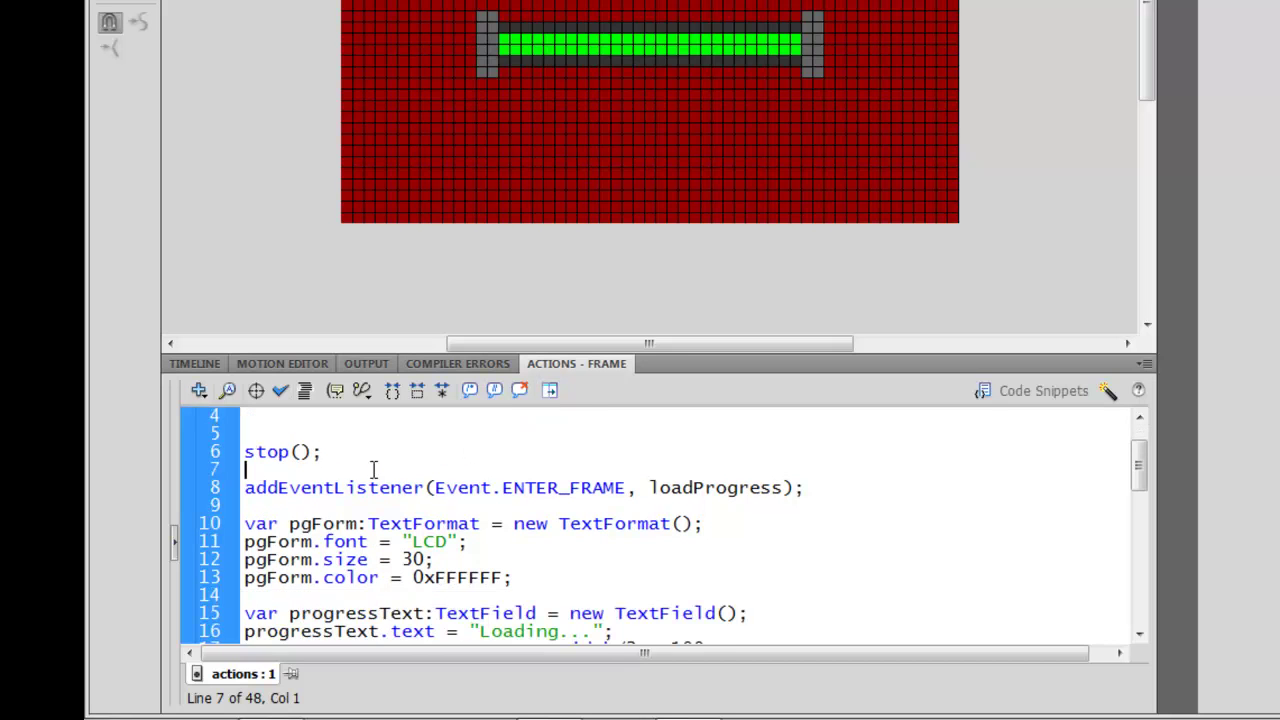
{"action": "triple_click", "coordinate": [324, 450]}
{"action": "left_click", "coordinate": [362, 470]}
{"action": "scroll", "coordinate": [535, 508], "scroll_direction": "down", "scroll_amount": 1}
{"action": "scroll", "coordinate": [535, 508], "scroll_direction": "up", "scroll_amount": 1}
{"action": "scroll", "coordinate": [284, 537], "scroll_direction": "down", "scroll_amount": 1}
{"action": "scroll", "coordinate": [290, 540], "scroll_direction": "up", "scroll_amount": 1}
{"action": "scroll", "coordinate": [300, 532], "scroll_direction": "down", "scroll_amount": 1}
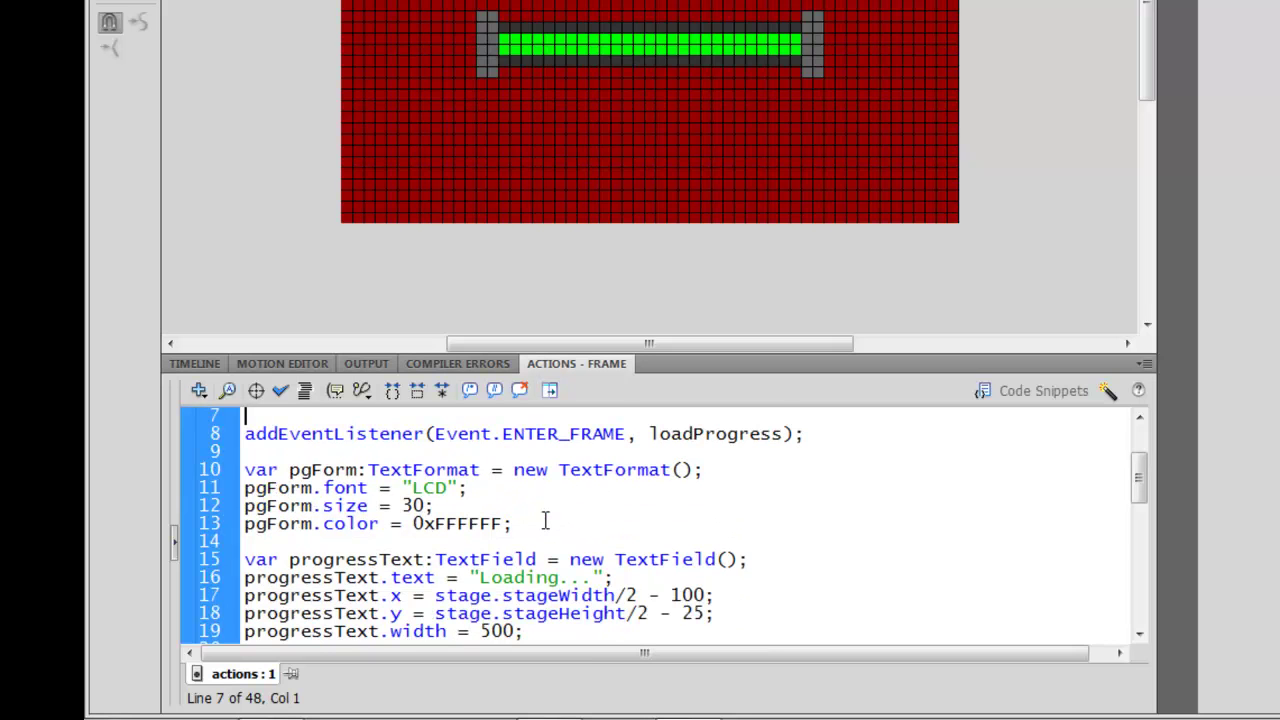
{"action": "scroll", "coordinate": [497, 516], "scroll_direction": "down", "scroll_amount": 1}
{"action": "scroll", "coordinate": [495, 512], "scroll_direction": "down", "scroll_amount": 1}
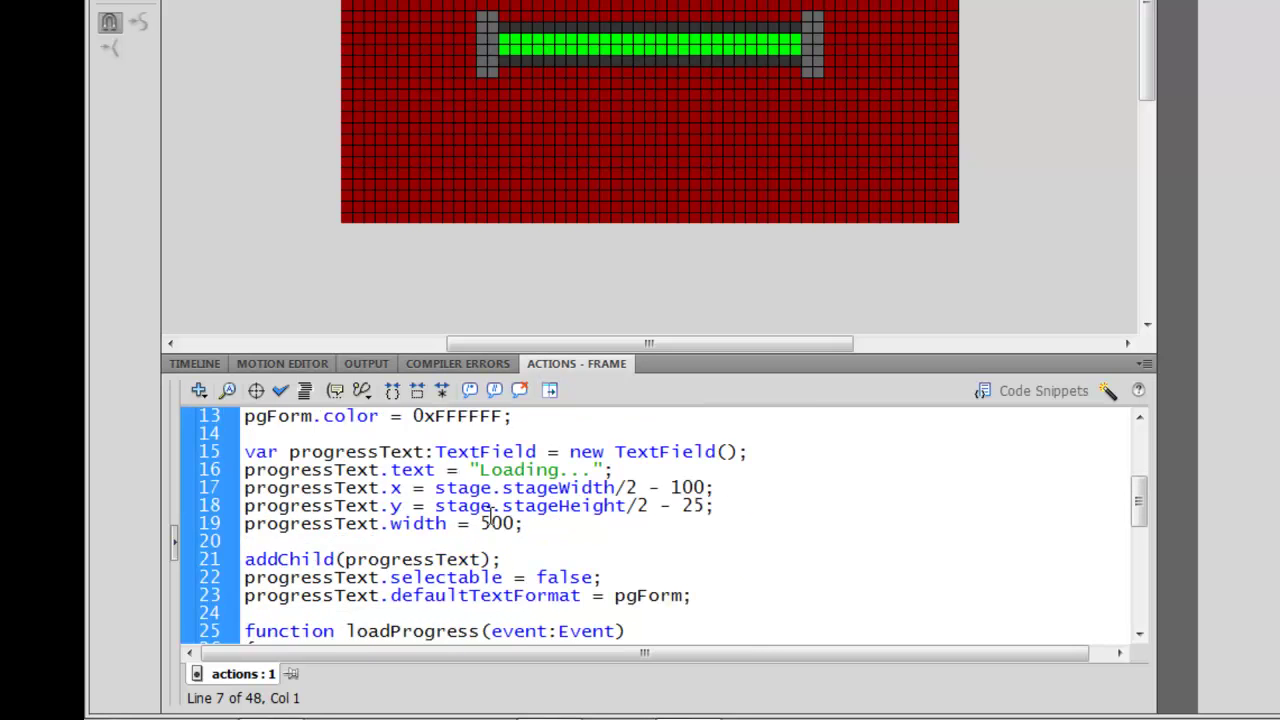
{"action": "scroll", "coordinate": [494, 506], "scroll_direction": "up", "scroll_amount": 2}
{"action": "scroll", "coordinate": [553, 522], "scroll_direction": "down", "scroll_amount": 2}
{"action": "scroll", "coordinate": [582, 532], "scroll_direction": "down", "scroll_amount": 2}
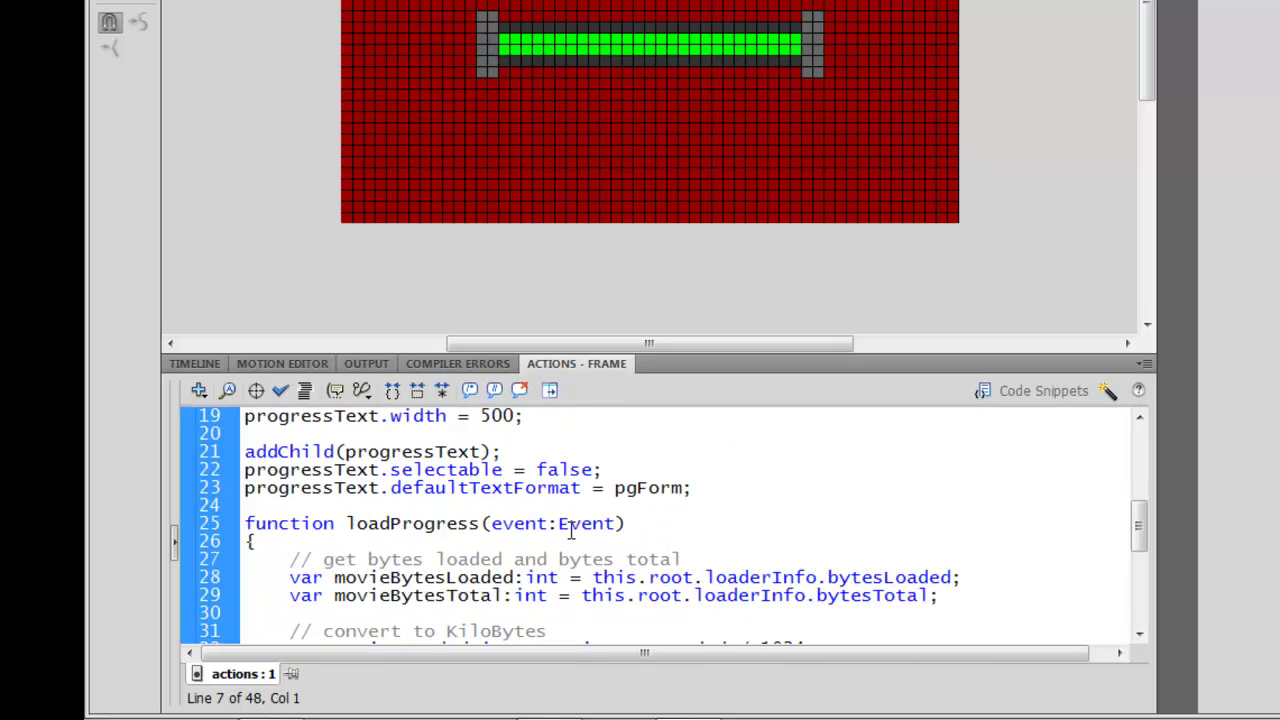
{"action": "scroll", "coordinate": [502, 512], "scroll_direction": "down", "scroll_amount": 2}
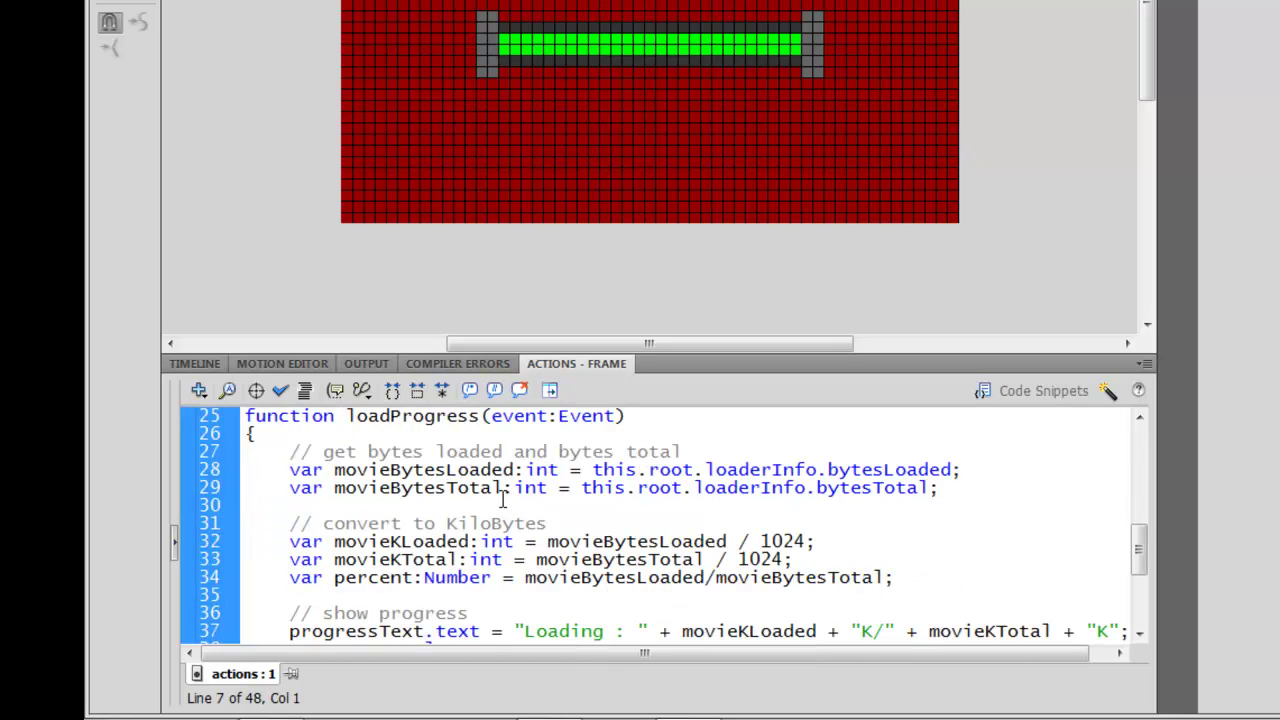
{"action": "left_click_drag", "start_coordinate": [283, 456], "coordinate": [735, 454]}
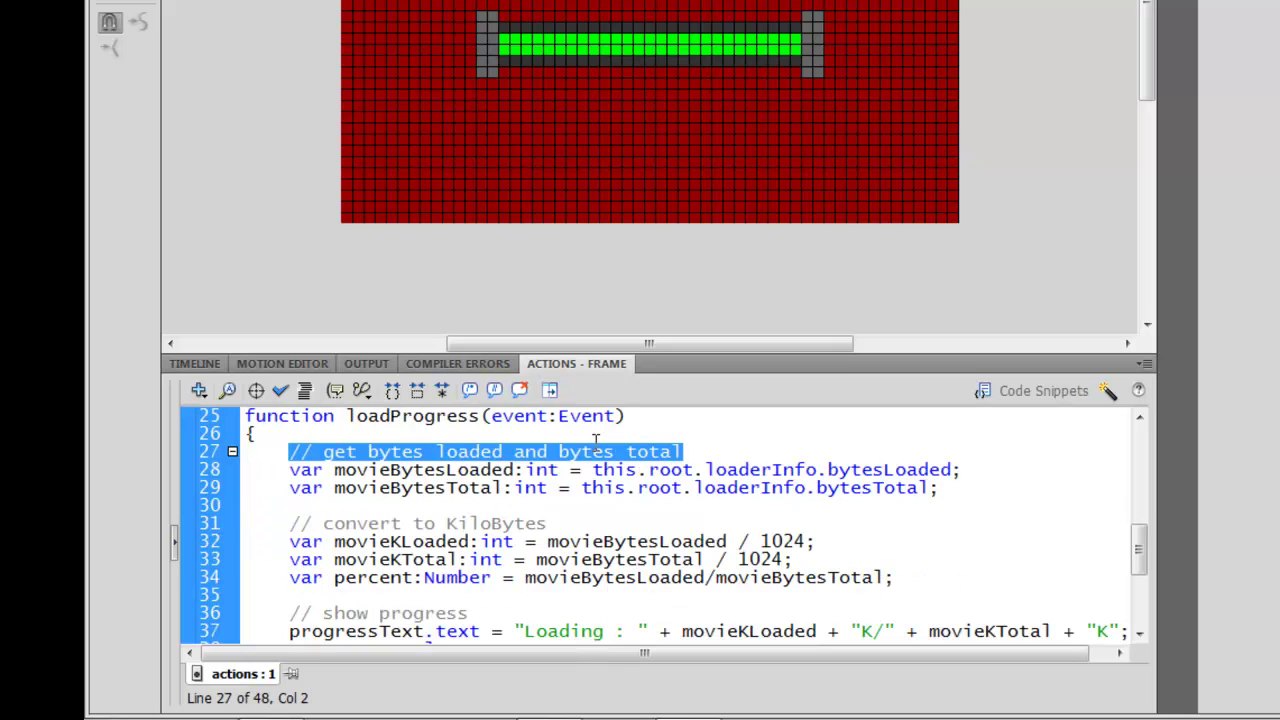
{"action": "left_click", "coordinate": [285, 468]}
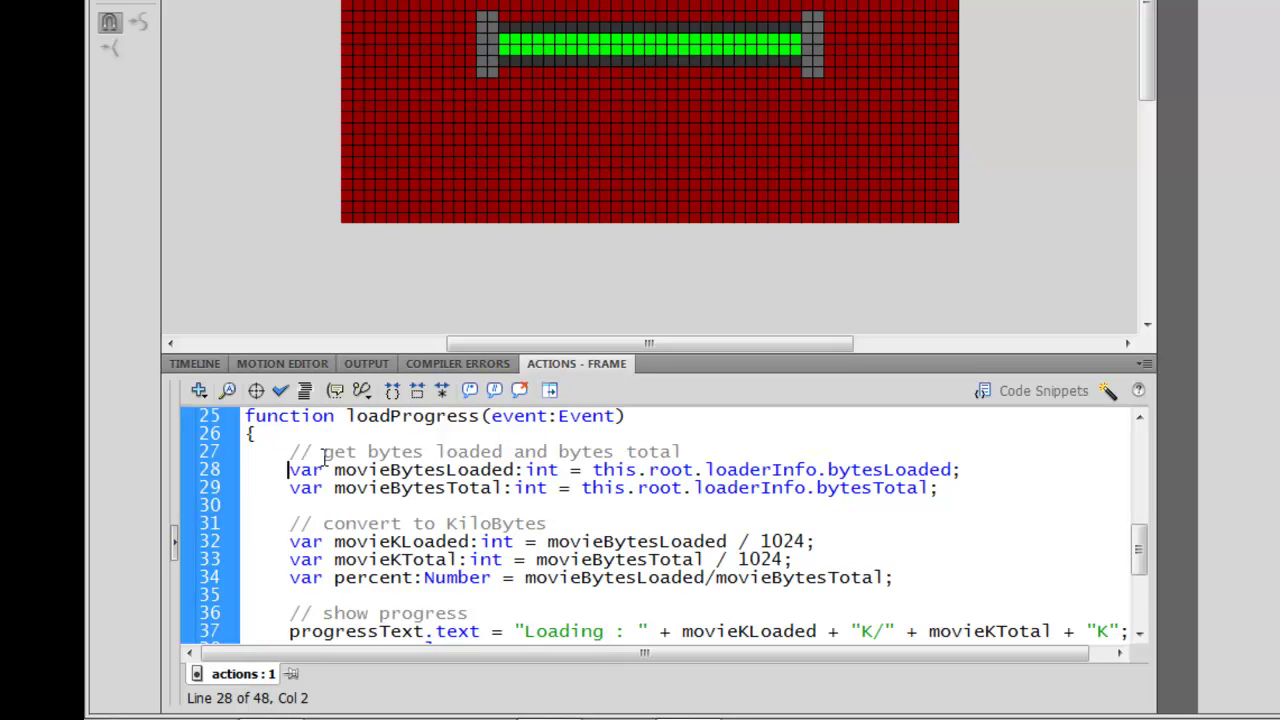
{"action": "mouse_move", "coordinate": [286, 467]}
{"action": "left_mouse_down"}
{"action": "mouse_move", "coordinate": [427, 496]}
{"action": "mouse_move", "coordinate": [962, 485]}
{"action": "left_mouse_up"}
{"action": "left_click", "coordinate": [640, 489]}
{"action": "left_click", "coordinate": [594, 469]}
{"action": "left_click_drag", "start_coordinate": [594, 469], "coordinate": [953, 470]}
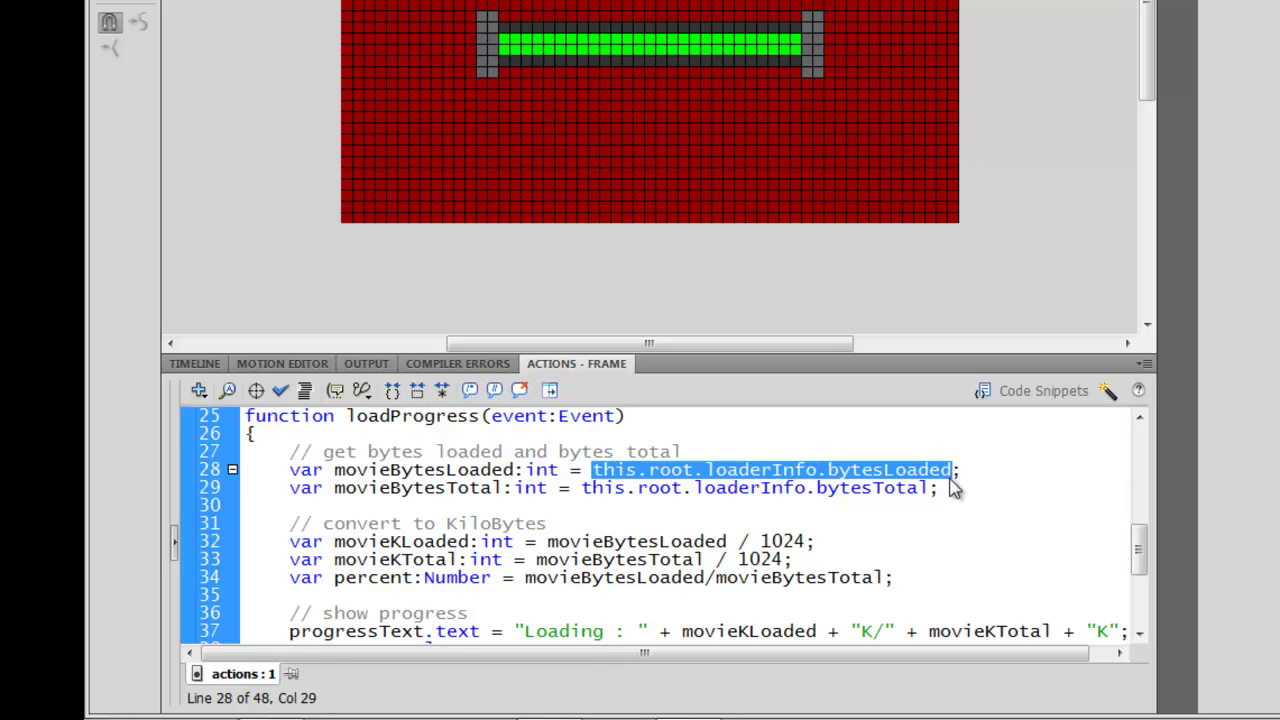
{"action": "left_click_drag", "start_coordinate": [580, 488], "coordinate": [928, 488]}
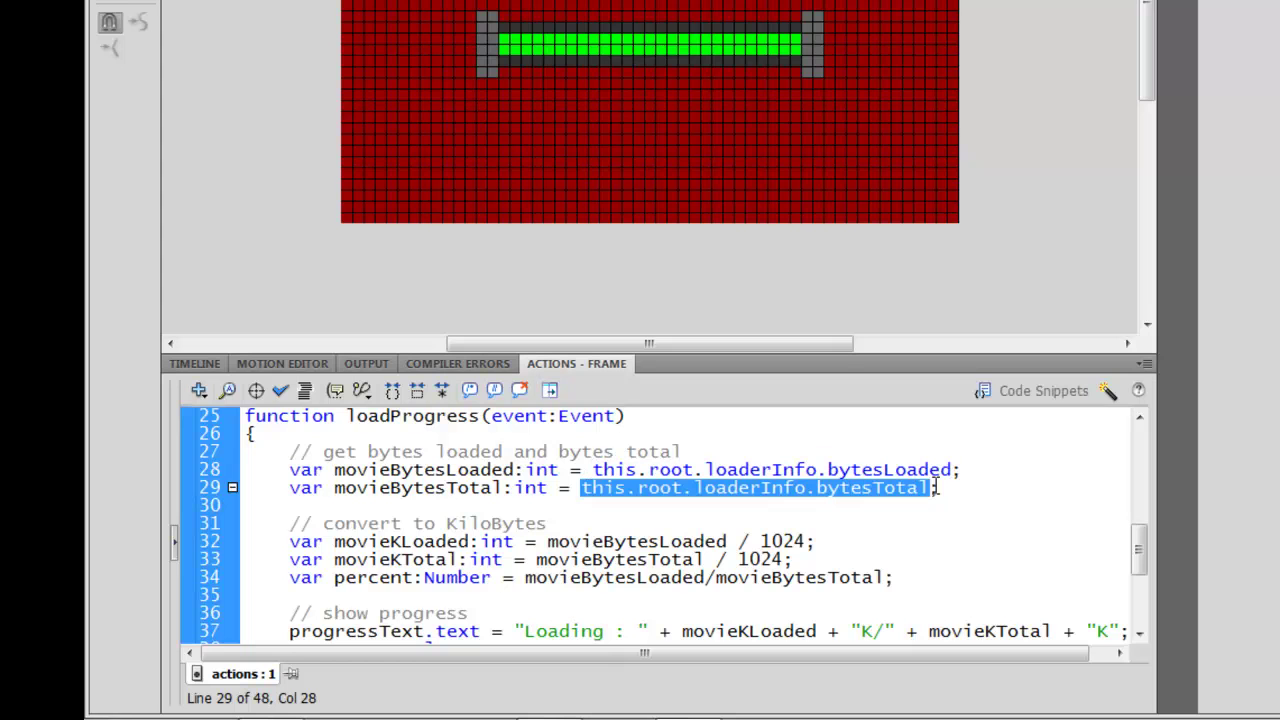
{"action": "left_click", "coordinate": [470, 560]}
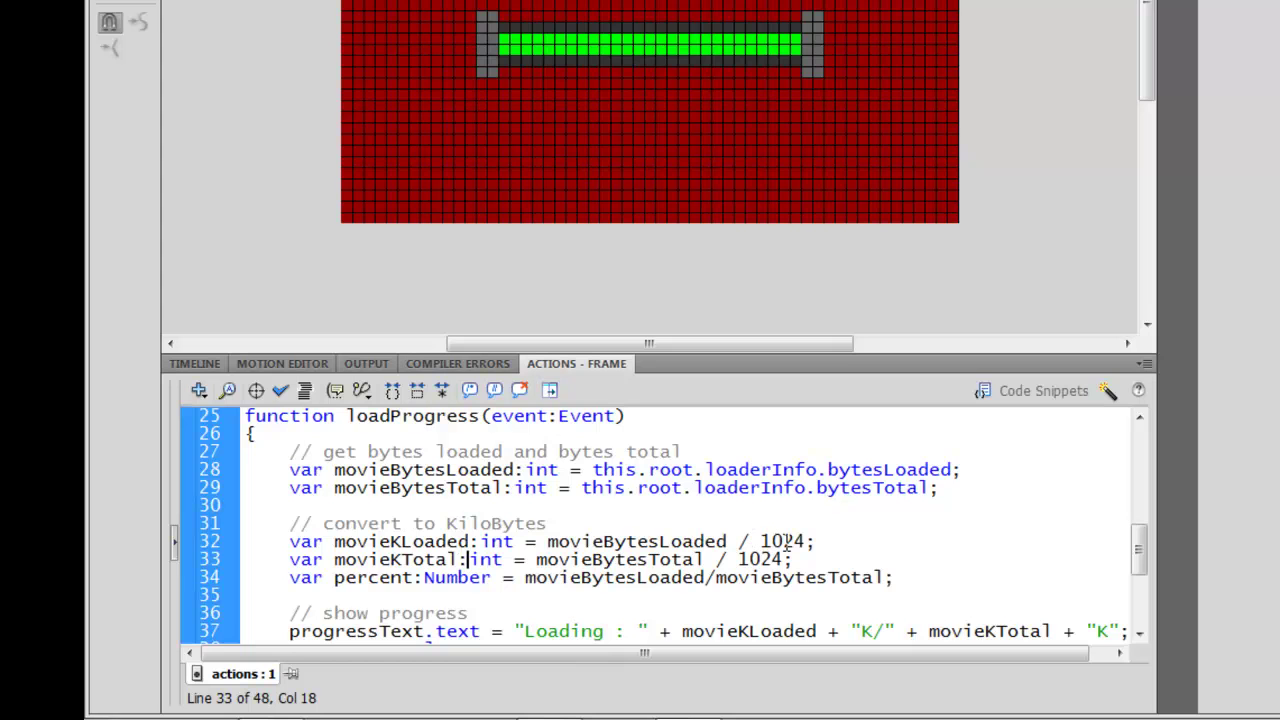
{"action": "left_click_drag", "start_coordinate": [523, 469], "coordinate": [557, 467]}
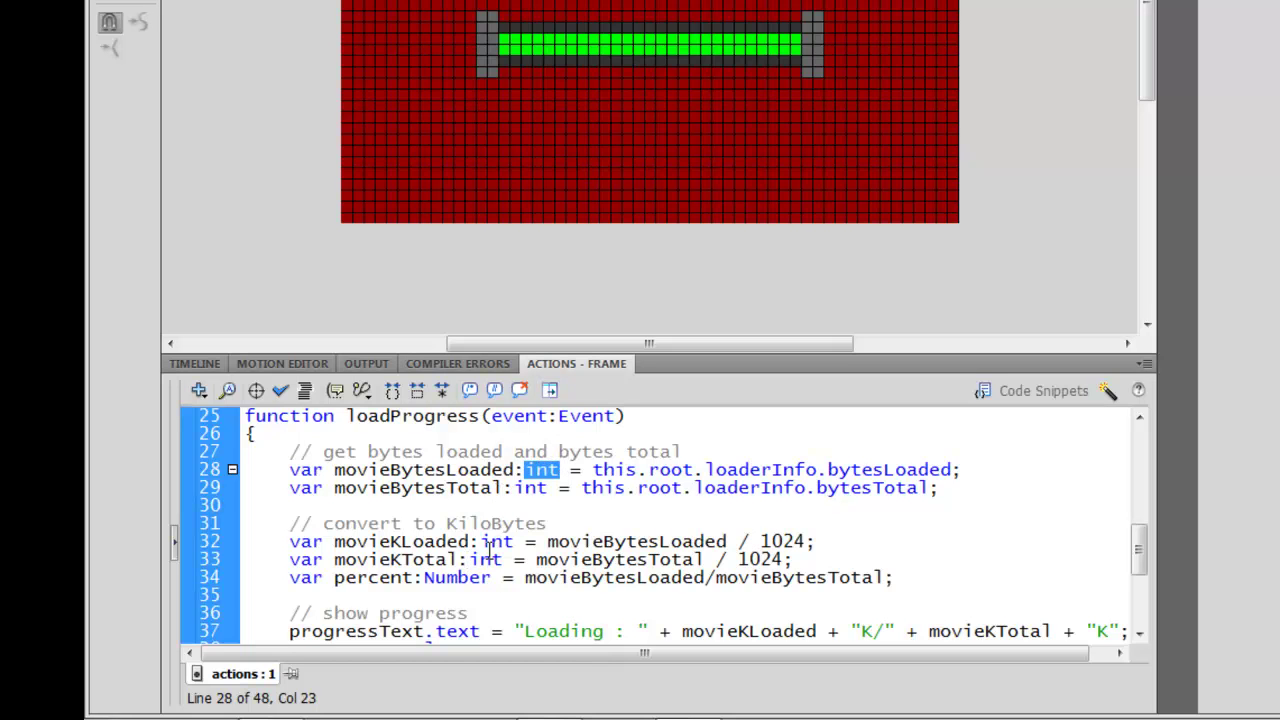
{"action": "mouse_move", "coordinate": [481, 541]}
{"action": "left_mouse_down"}
{"action": "mouse_move", "coordinate": [500, 559]}
{"action": "mouse_move", "coordinate": [517, 541]}
{"action": "left_mouse_up"}
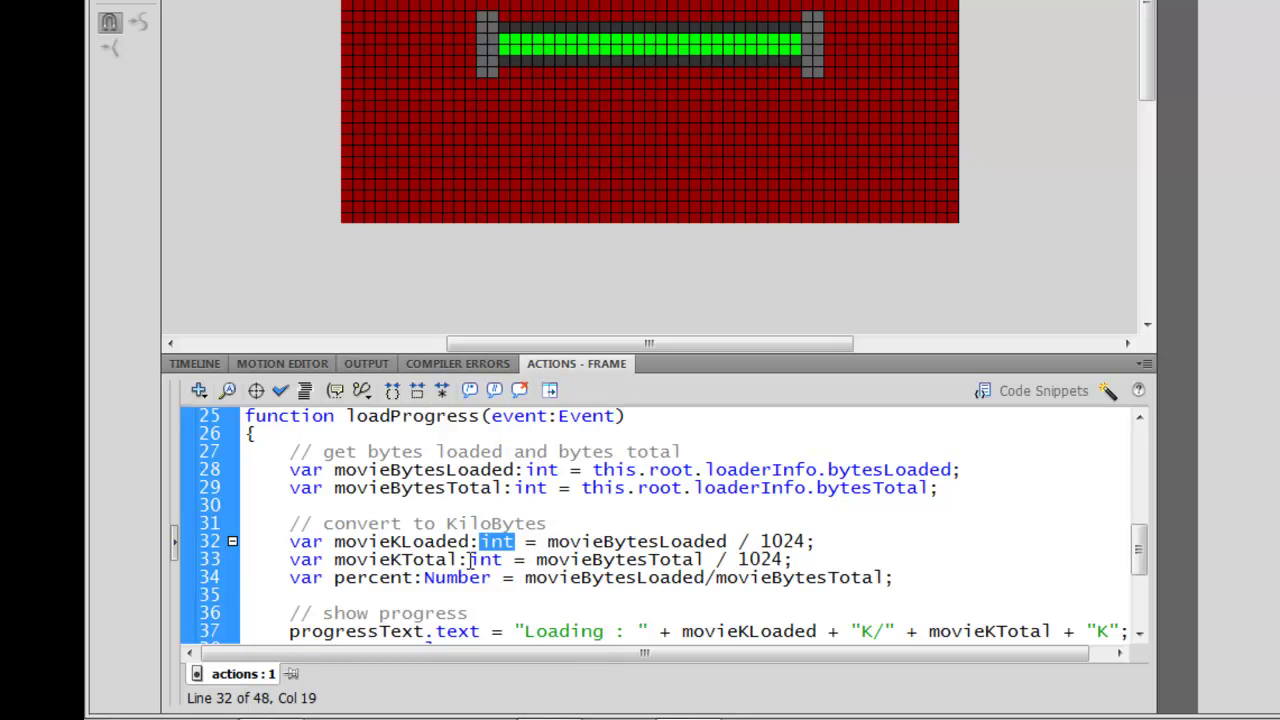
{"action": "scroll", "coordinate": [470, 559], "scroll_direction": "down", "scroll_amount": 1}
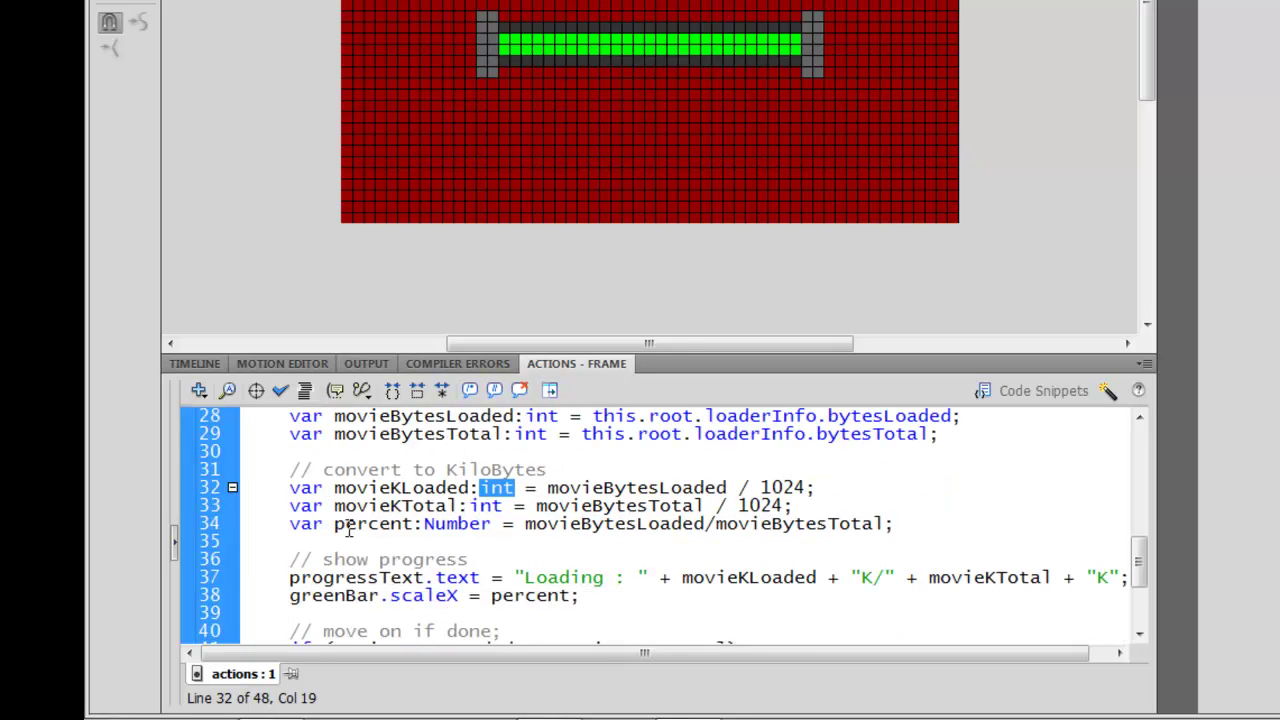
{"action": "left_click_drag", "start_coordinate": [291, 518], "coordinate": [905, 530]}
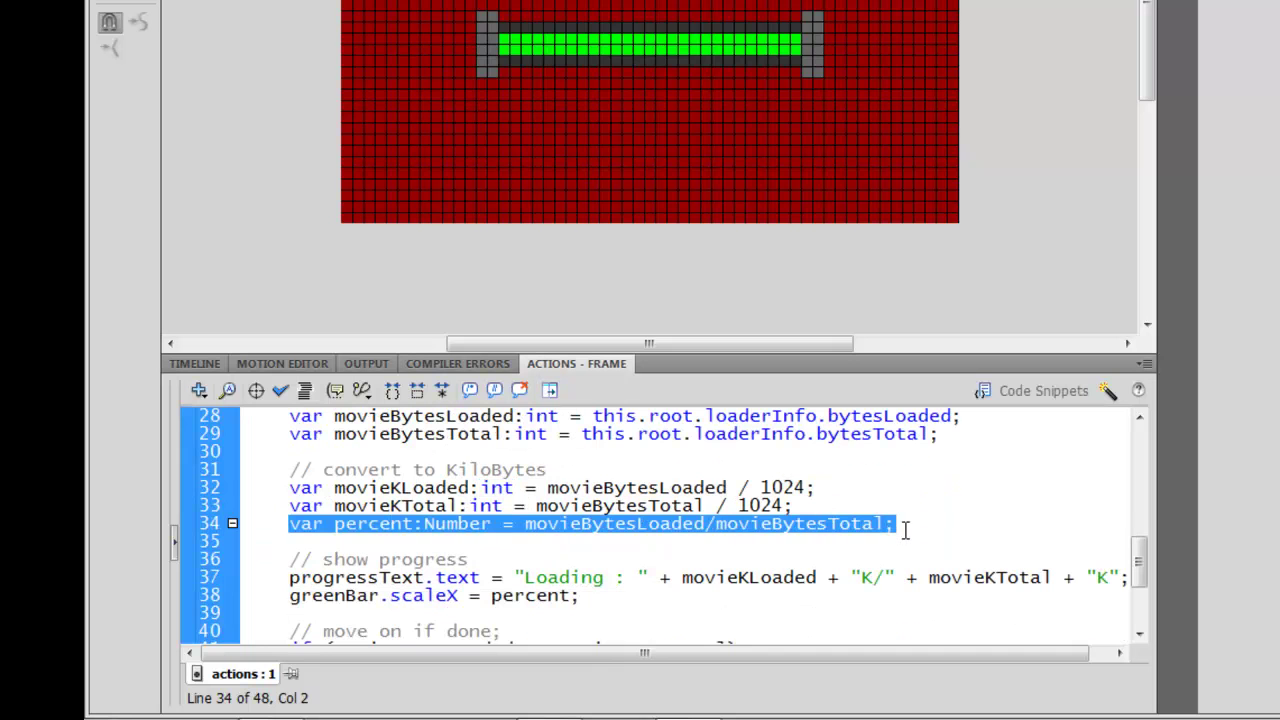
{"action": "left_click", "coordinate": [597, 52]}
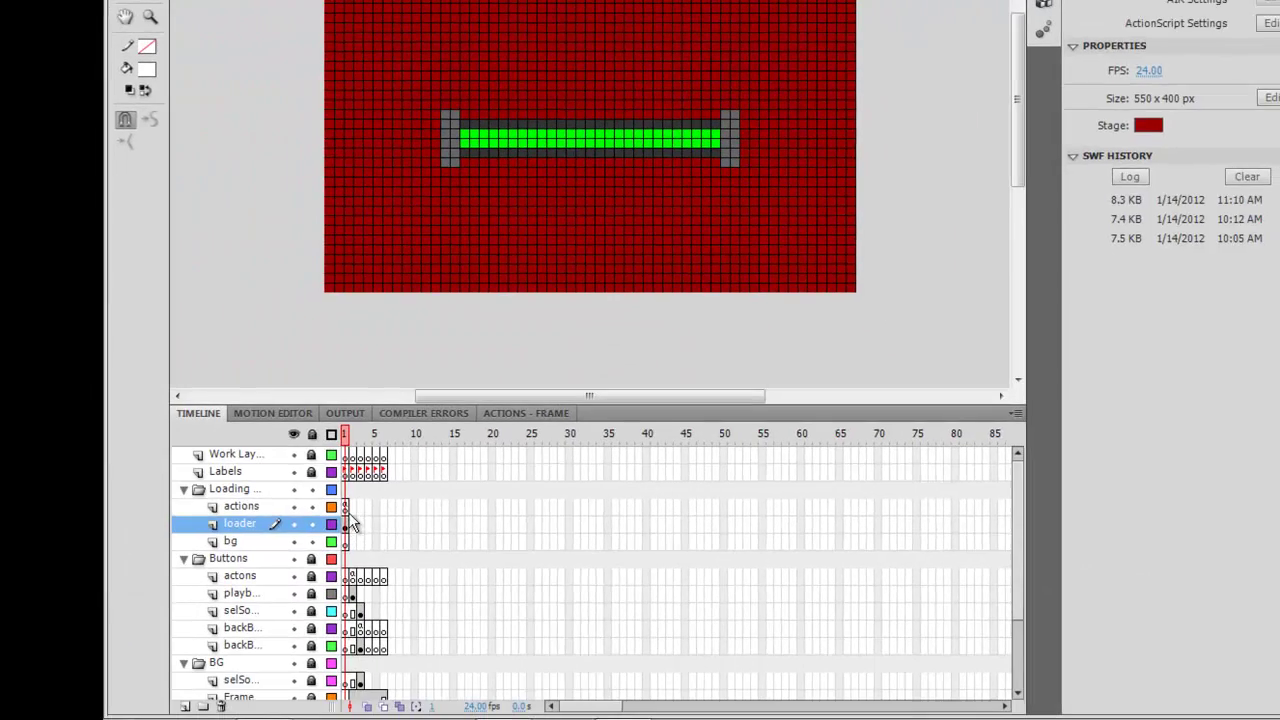
{"action": "left_click", "coordinate": [343, 507]}
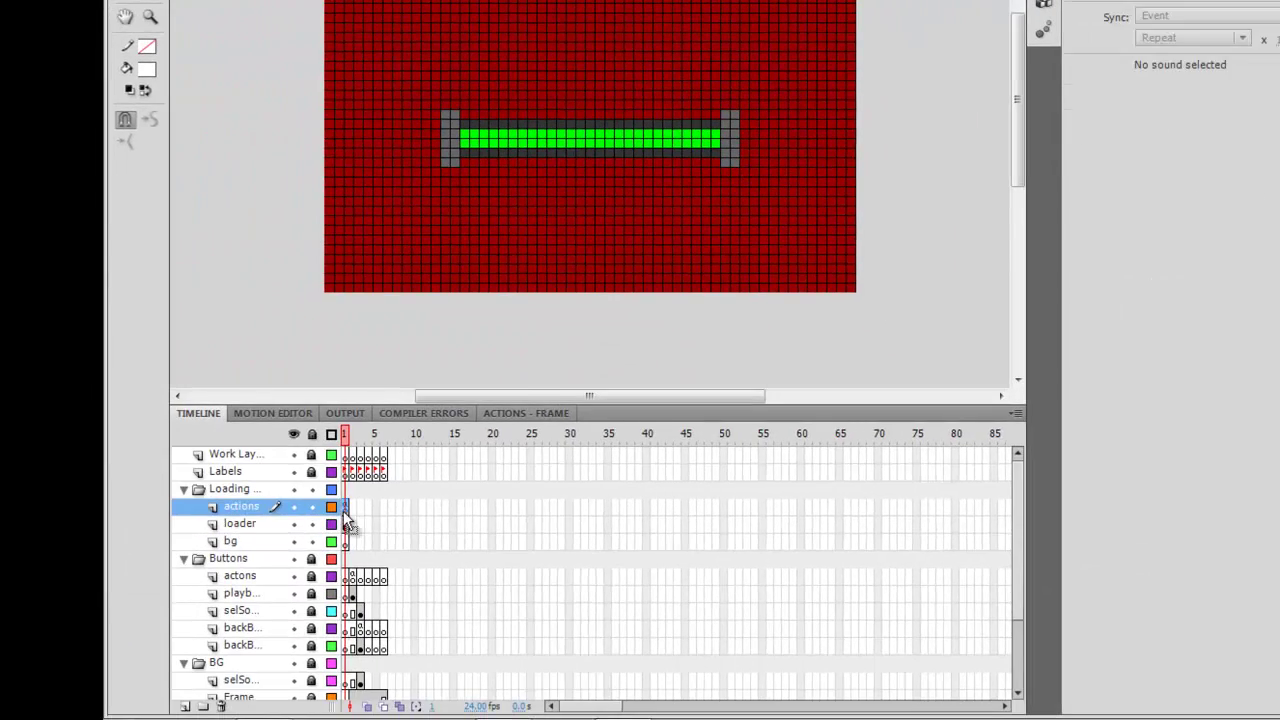
{"action": "left_click", "coordinate": [526, 408]}
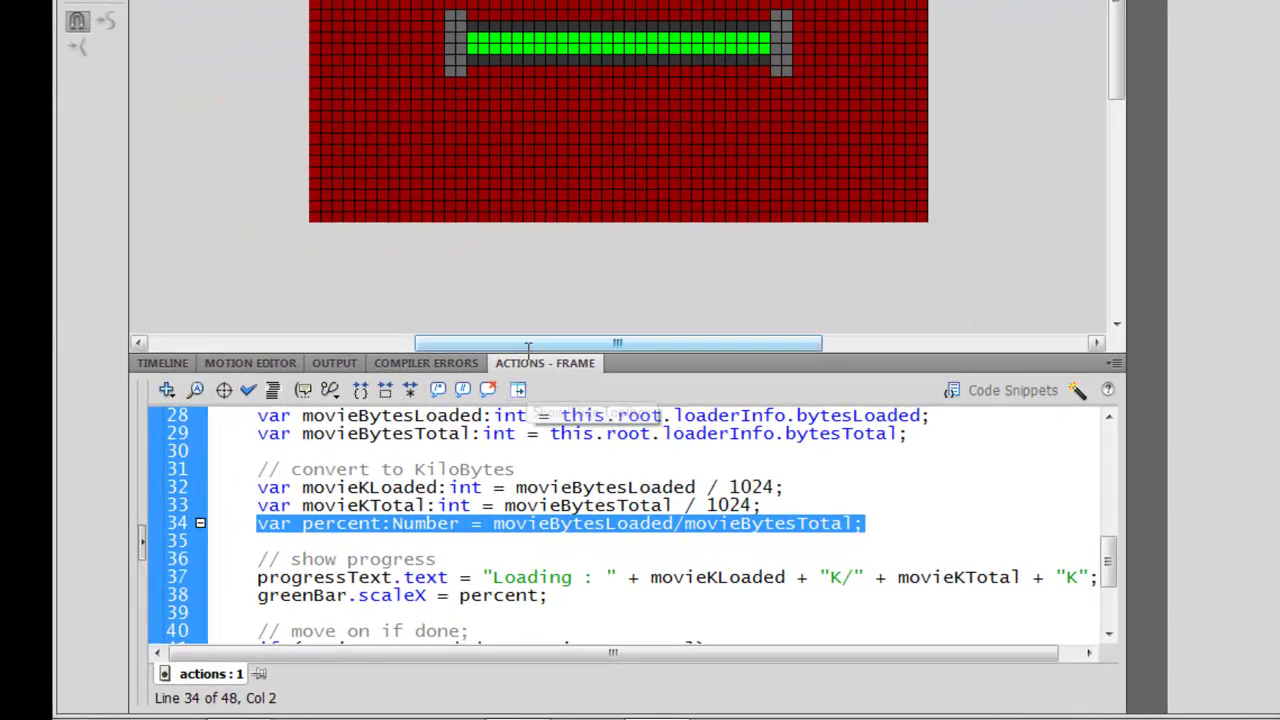
{"action": "left_click", "coordinate": [480, 560]}
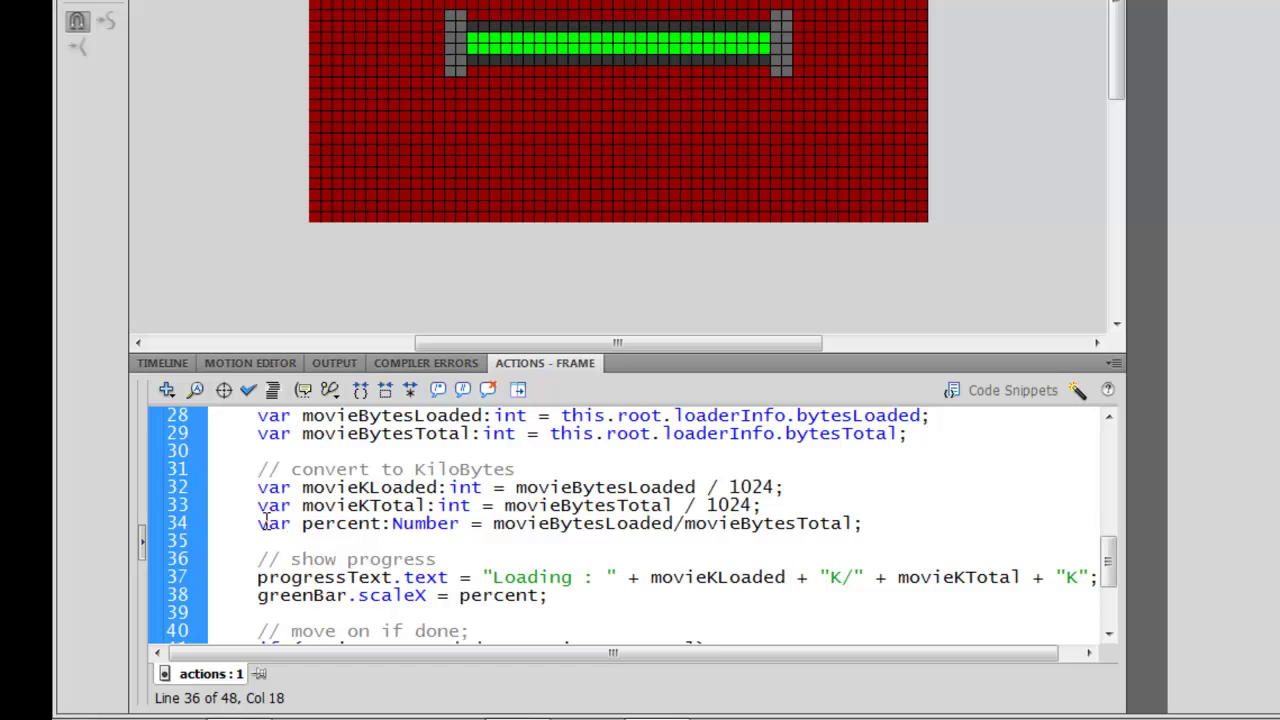
{"action": "left_click_drag", "start_coordinate": [268, 523], "coordinate": [735, 524]}
{"action": "left_click", "coordinate": [580, 523]}
{"action": "scroll", "coordinate": [568, 557], "scroll_direction": "down", "scroll_amount": 1}
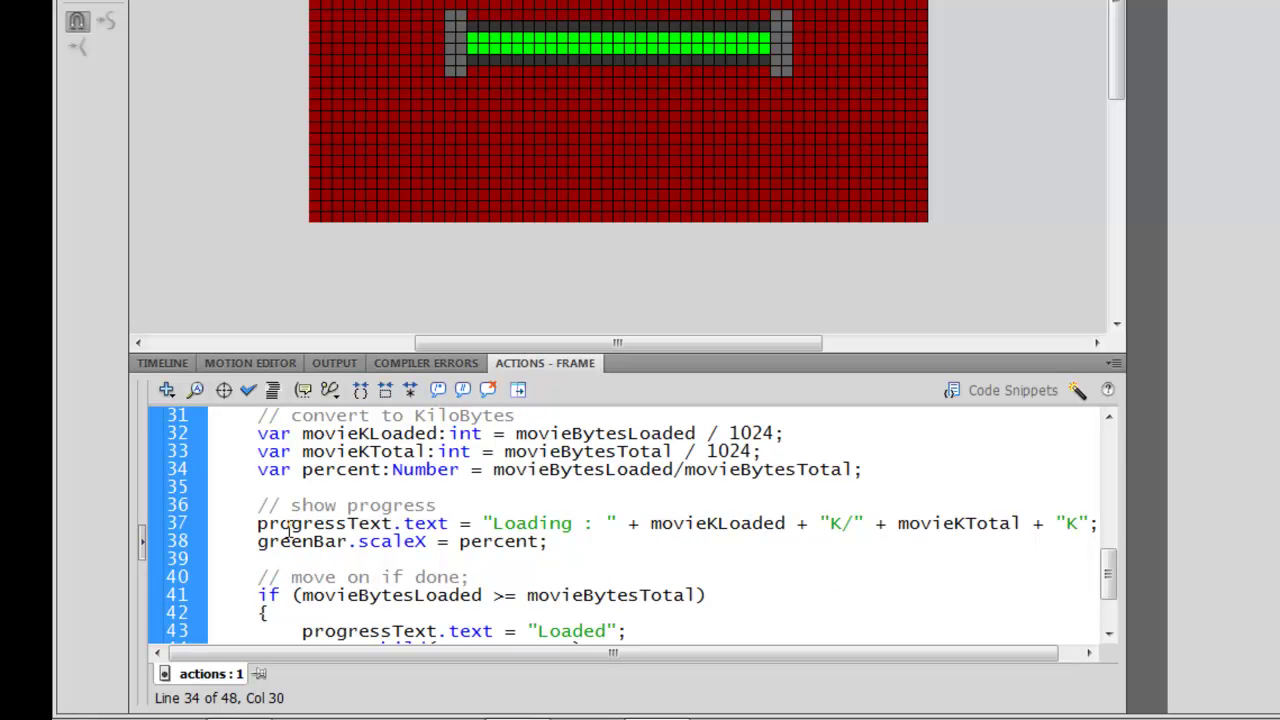
{"action": "left_click_drag", "start_coordinate": [324, 541], "coordinate": [960, 543]}
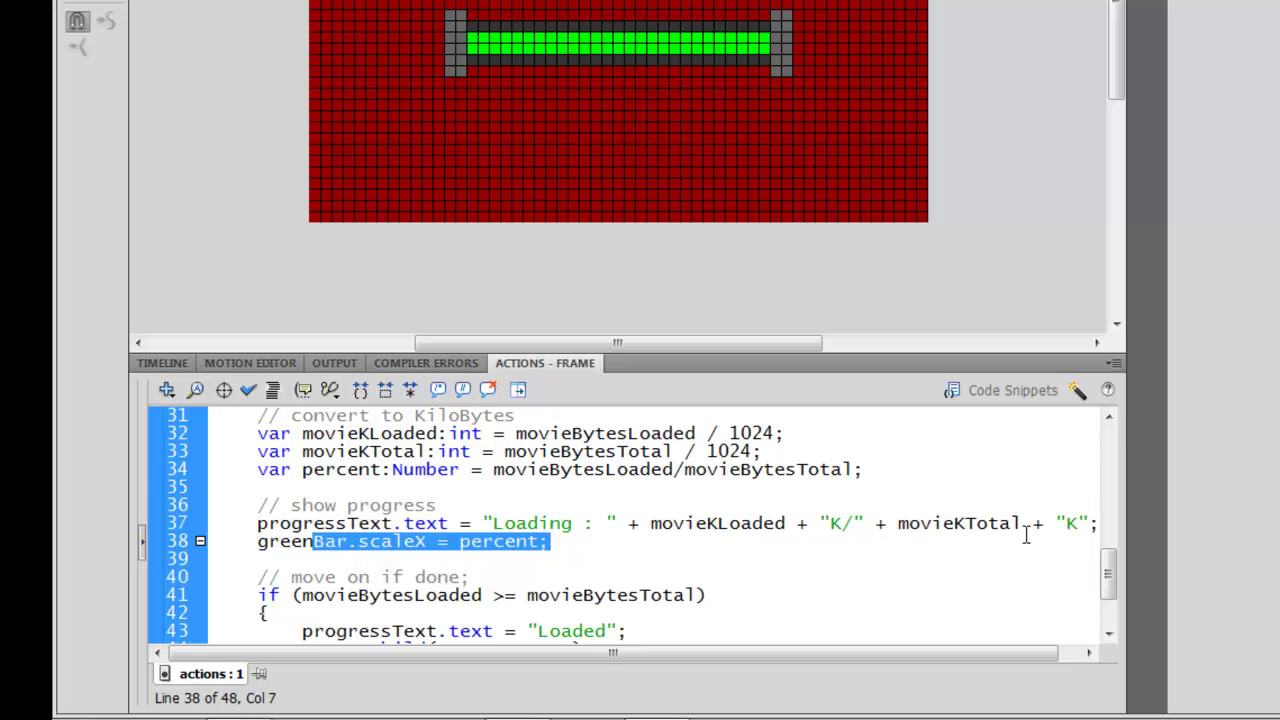
{"action": "left_click", "coordinate": [800, 493]}
{"action": "mouse_move", "coordinate": [362, 654]}
{"action": "left_mouse_down"}
{"action": "mouse_move", "coordinate": [383, 653]}
{"action": "mouse_move", "coordinate": [361, 653]}
{"action": "left_mouse_up"}
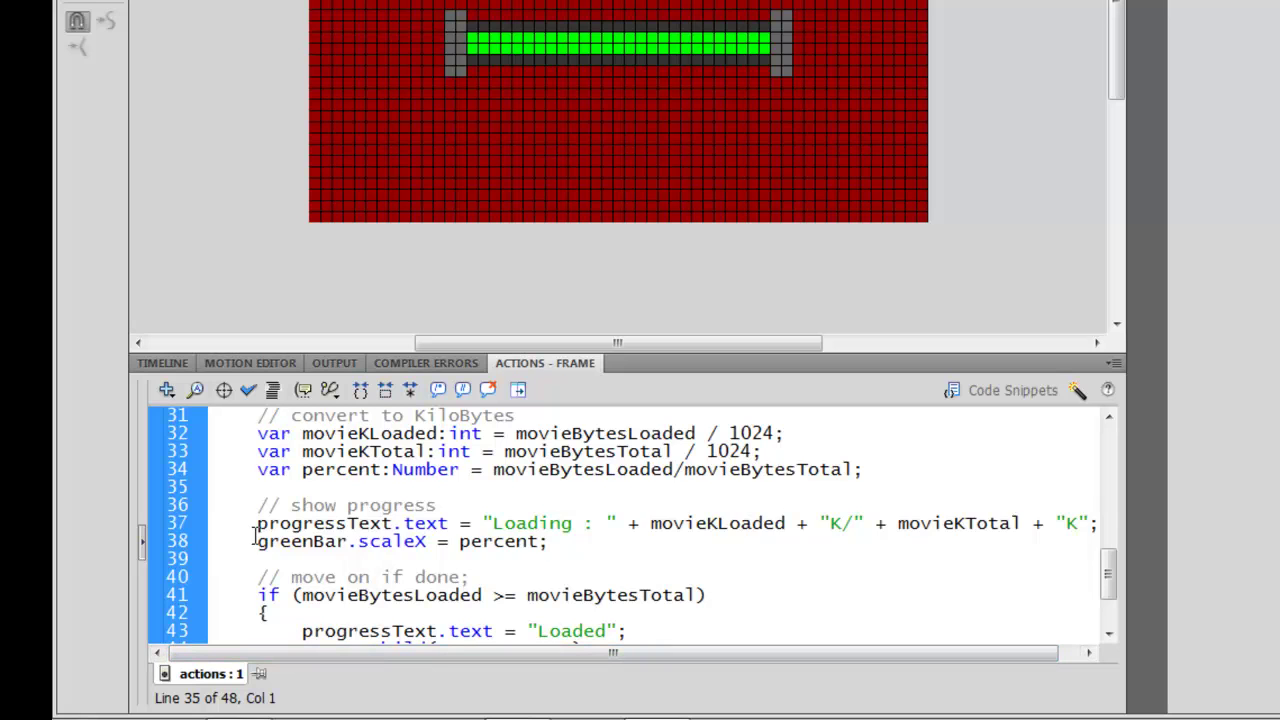
{"action": "left_click_drag", "start_coordinate": [257, 541], "coordinate": [550, 545]}
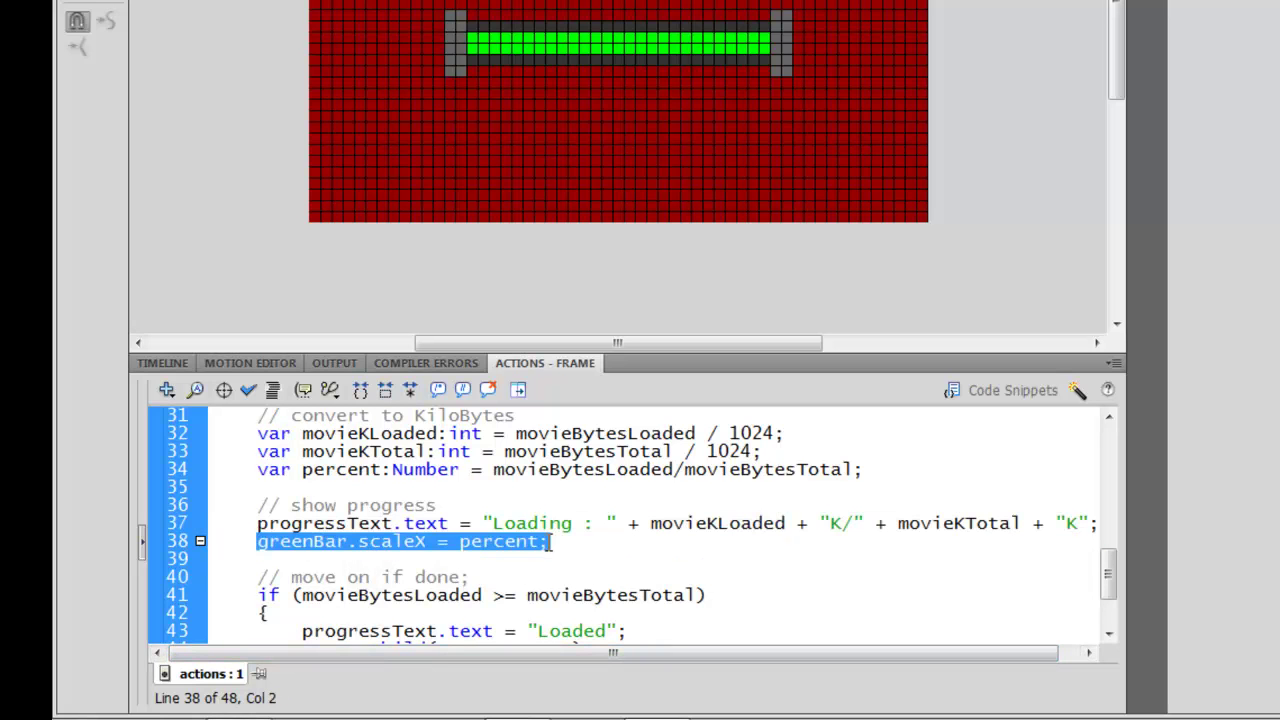
{"action": "left_click", "coordinate": [369, 553]}
Place the cursor on greenBar in the frame script and reopen the Actions panel with F9.
{"action": "left_click", "coordinate": [366, 541]}
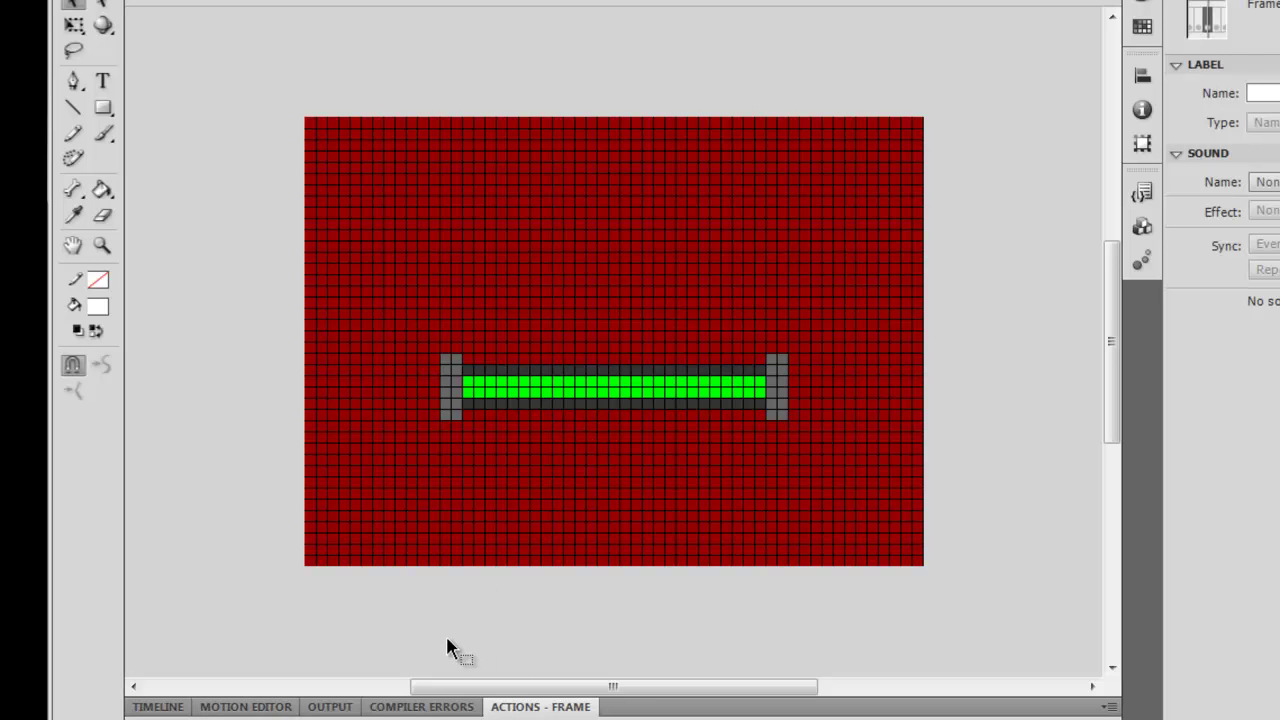
{"action": "key", "text": "F9"}
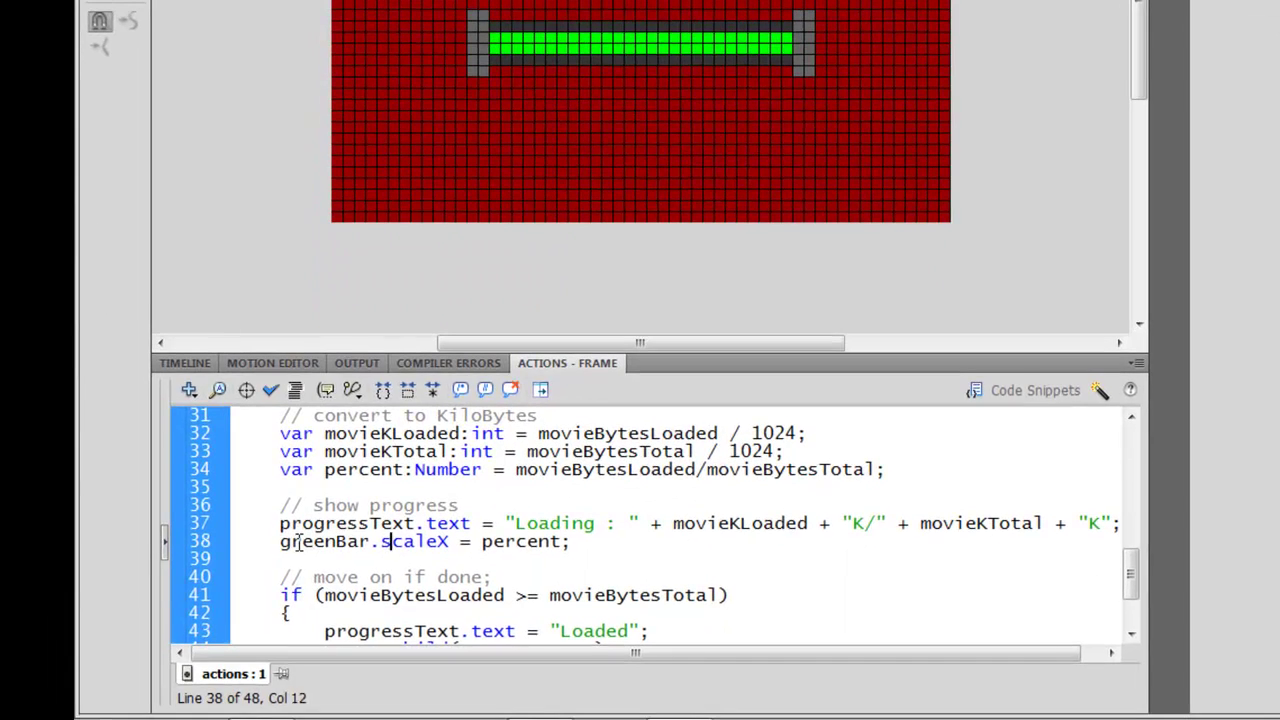
{"action": "left_click", "coordinate": [297, 543]}
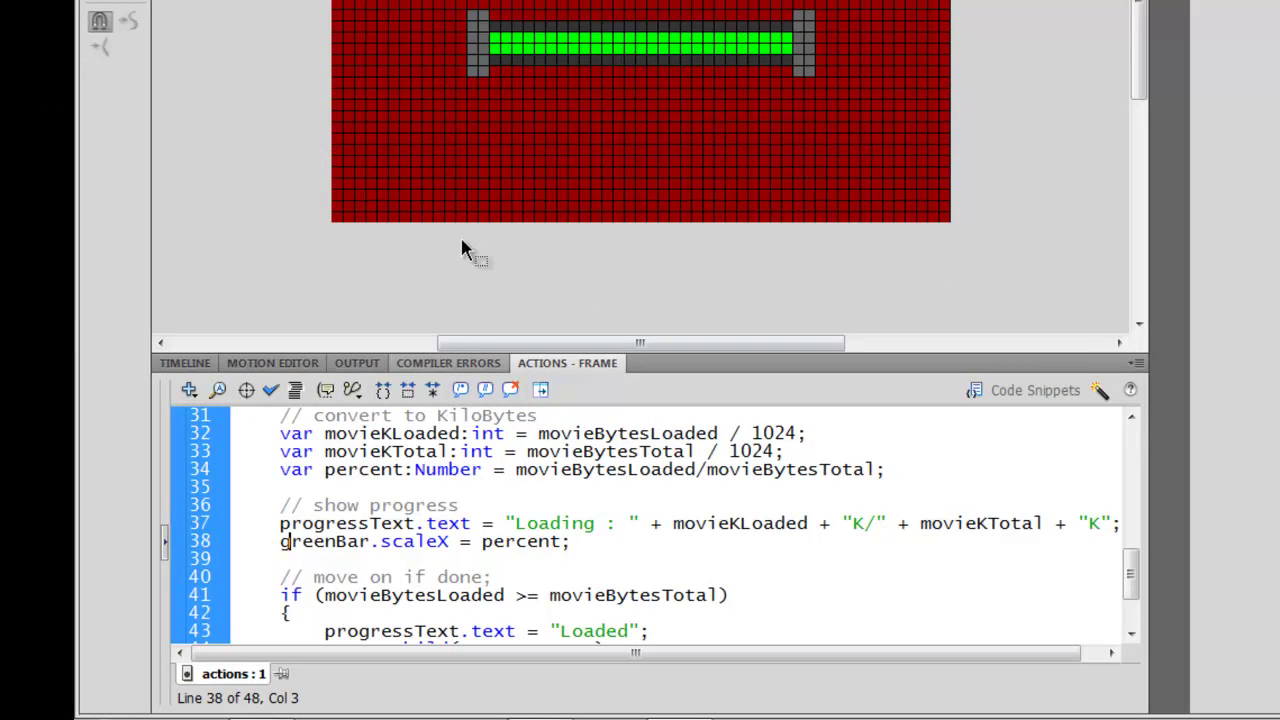
Select the green bar on stage, then frame 1 of the actions layer in the Timeline.
{"action": "left_click", "coordinate": [540, 62]}
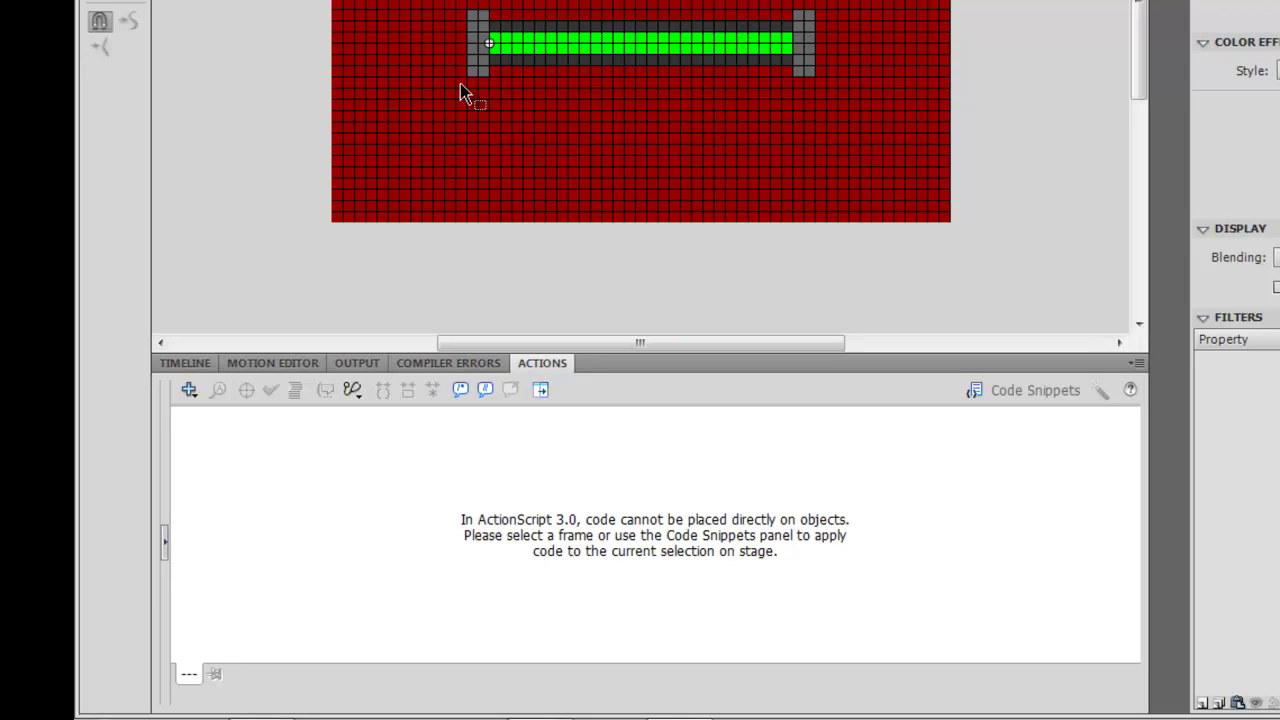
{"action": "left_click", "coordinate": [185, 363]}
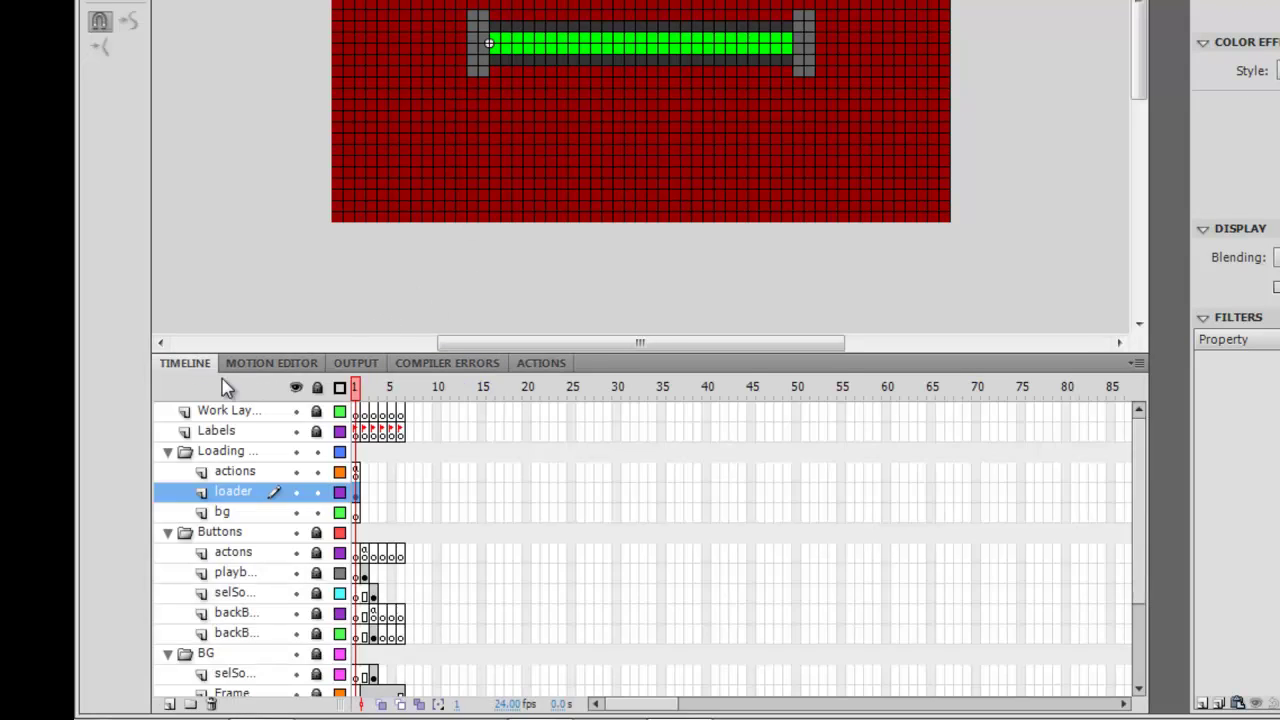
{"action": "left_click", "coordinate": [358, 471]}
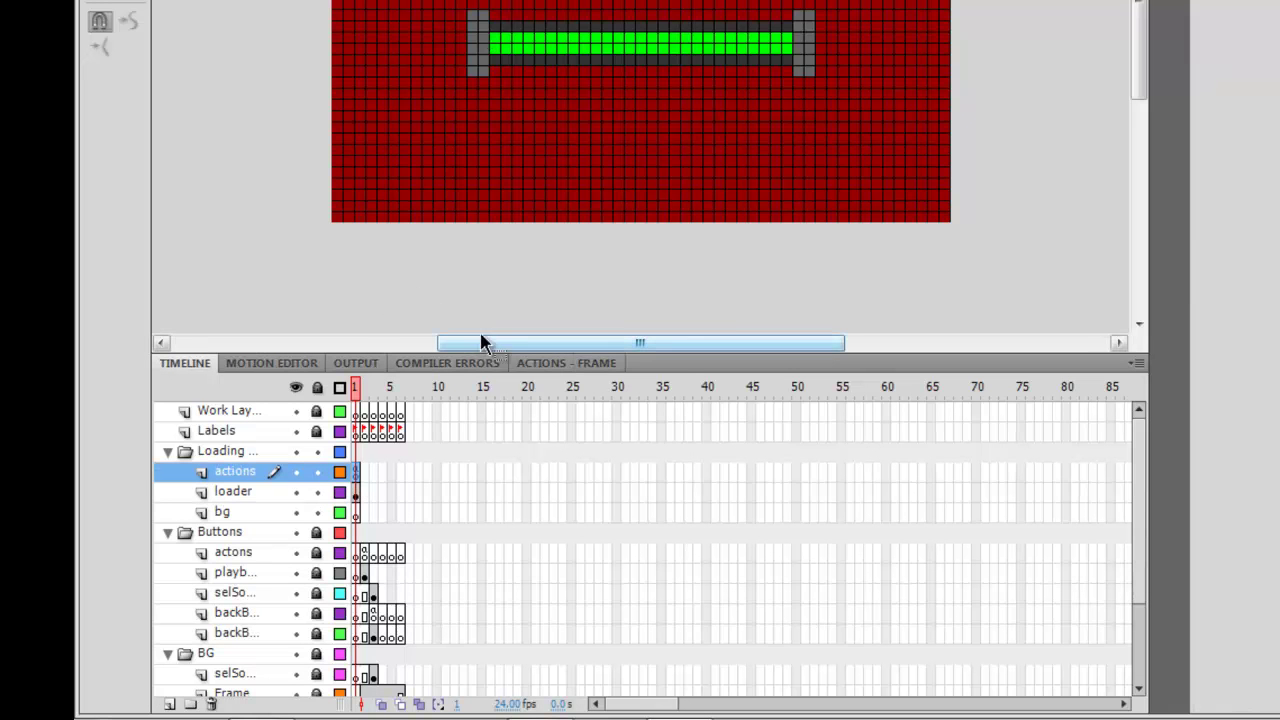
Return to the ACTIONS - FRAME code and scroll through the loadProgress function.
{"action": "left_click", "coordinate": [588, 366]}
{"action": "scroll", "coordinate": [548, 600], "scroll_direction": "down", "scroll_amount": 2}
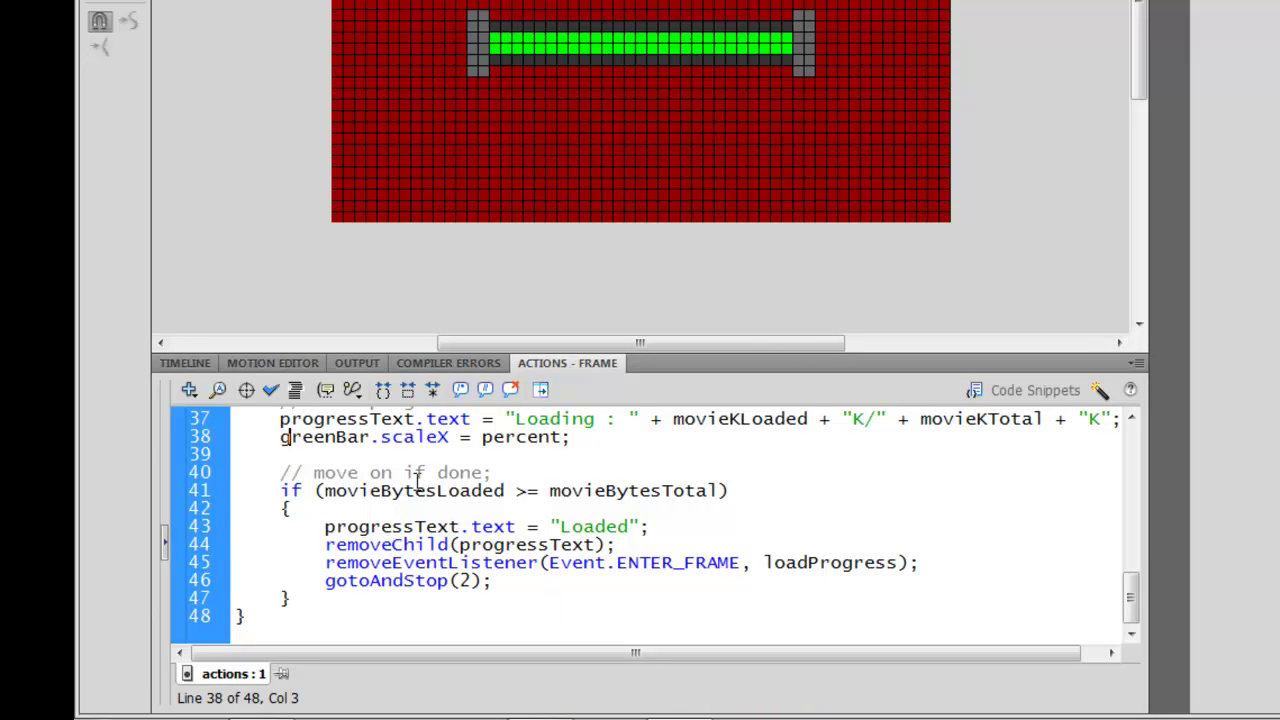
{"action": "scroll", "coordinate": [457, 571], "scroll_direction": "up", "scroll_amount": 4}
{"action": "scroll", "coordinate": [490, 571], "scroll_direction": "up", "scroll_amount": 2}
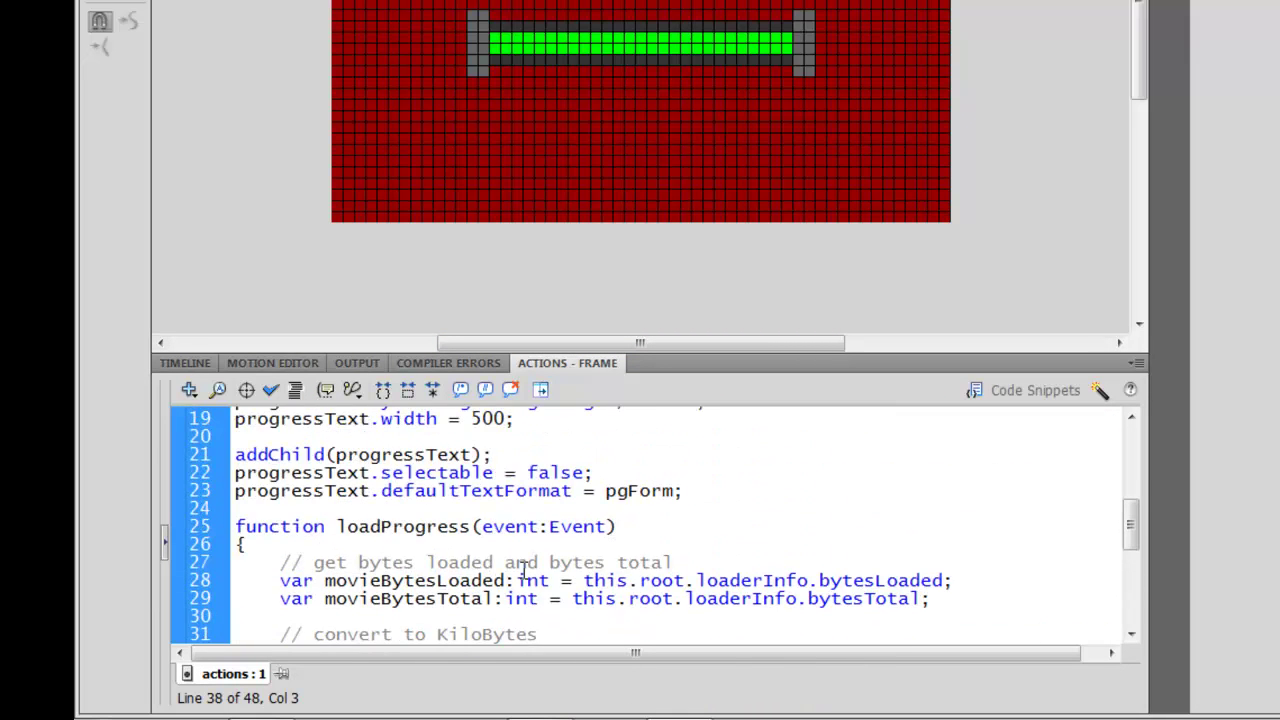
{"action": "scroll", "coordinate": [523, 571], "scroll_direction": "up", "scroll_amount": 2}
{"action": "scroll", "coordinate": [523, 571], "scroll_direction": "down", "scroll_amount": 3}
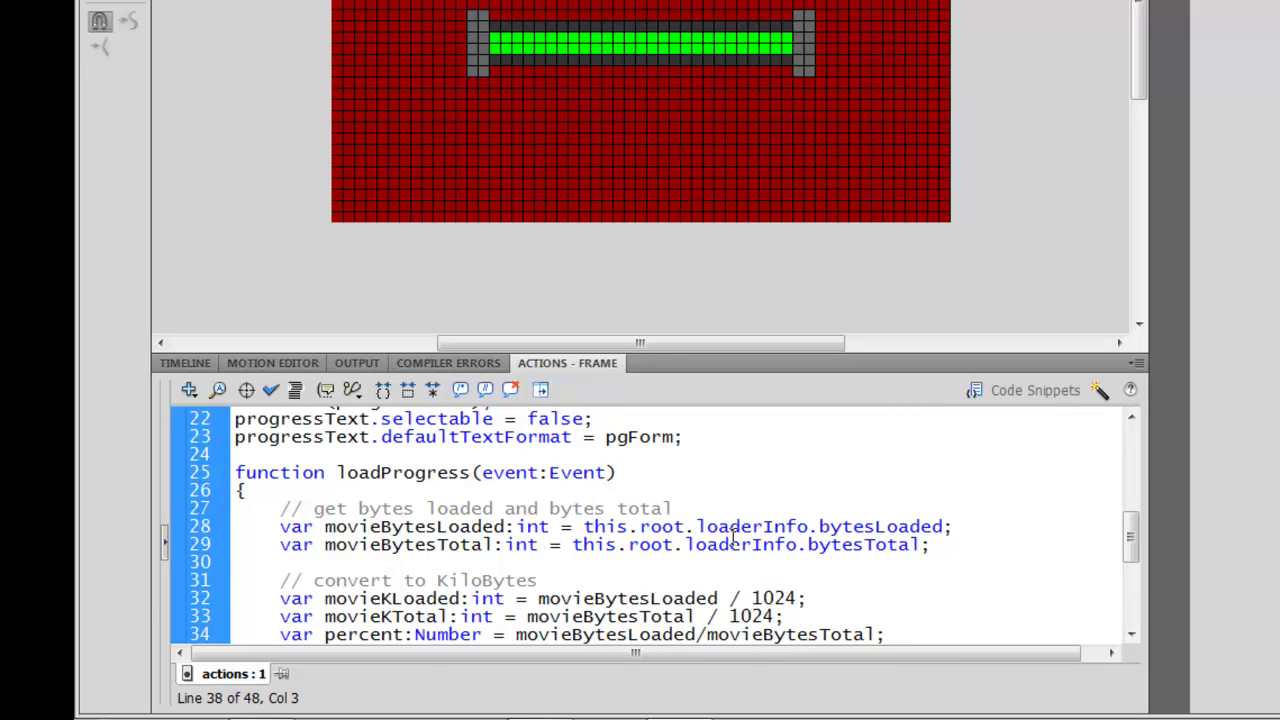
{"action": "scroll", "coordinate": [519, 556], "scroll_direction": "down", "scroll_amount": 1}
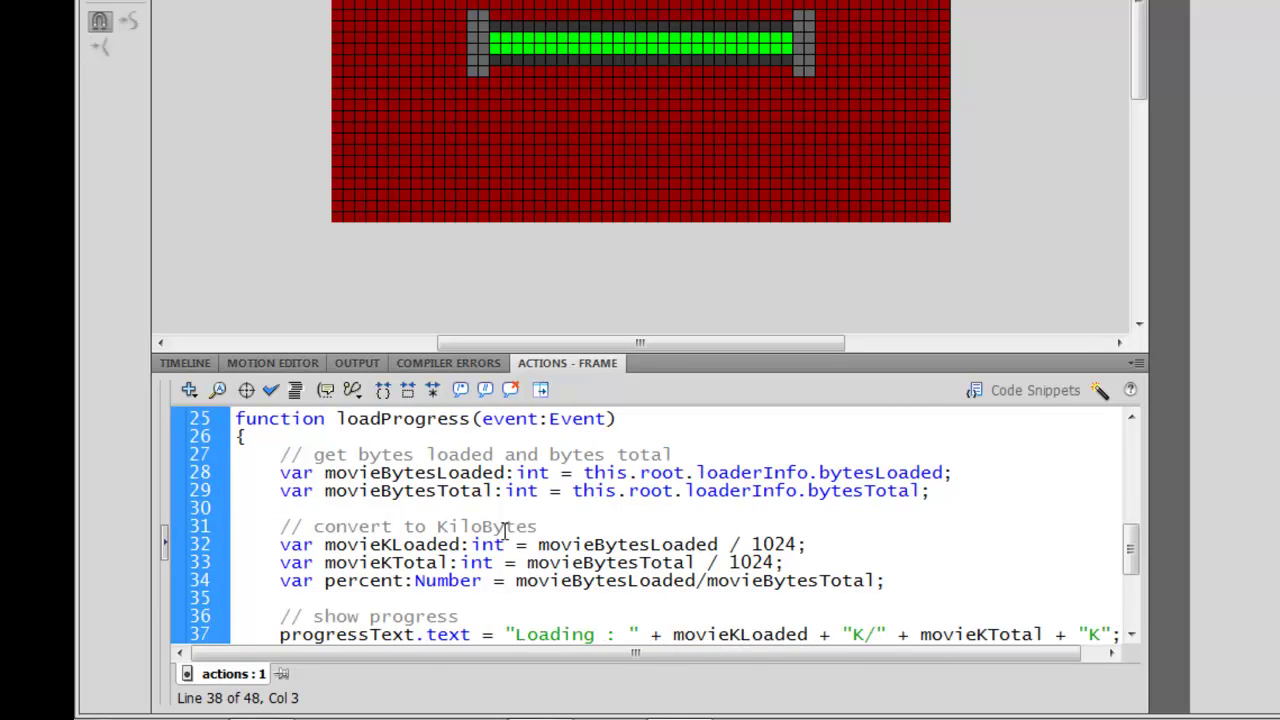
Deselect all, highlight the bytes-loaded/total lines, then scroll to the completion check jumping to frame 2.
{"action": "left_click", "coordinate": [270, 2]}
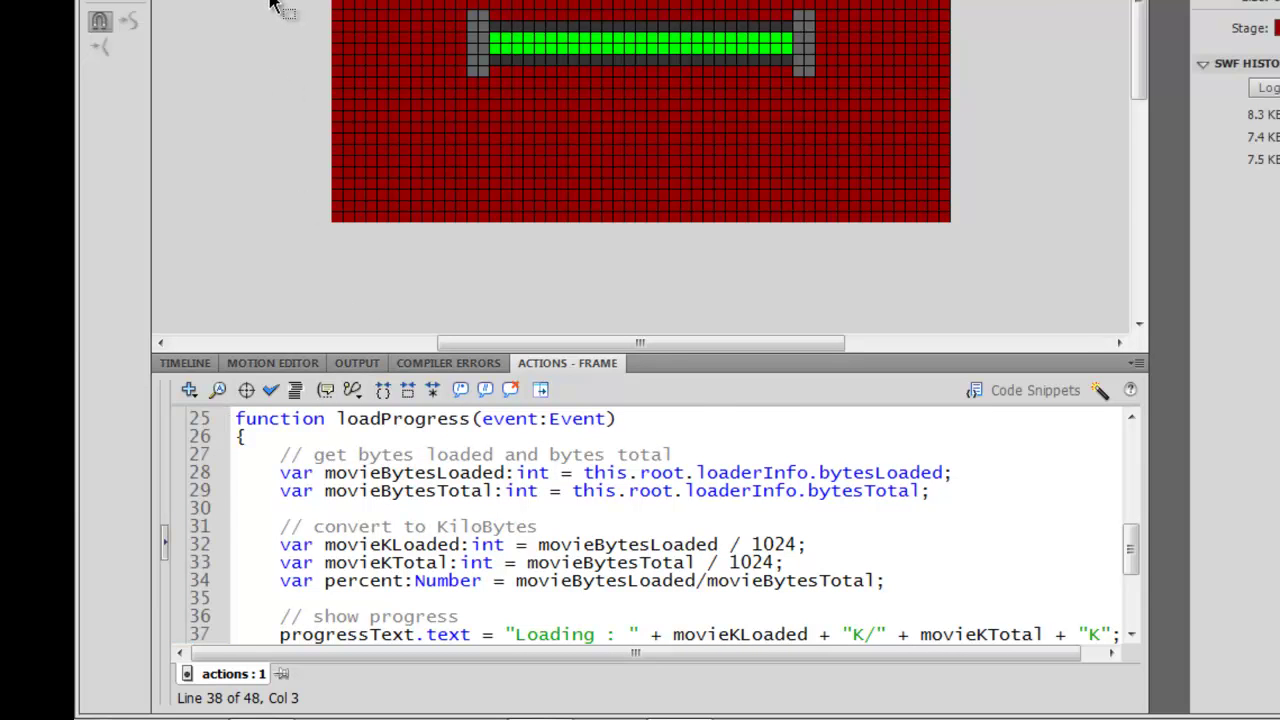
{"action": "scroll", "coordinate": [315, 480], "scroll_direction": "up", "scroll_amount": 2}
{"action": "scroll", "coordinate": [330, 510], "scroll_direction": "up", "scroll_amount": 3}
{"action": "scroll", "coordinate": [342, 507], "scroll_direction": "down", "scroll_amount": 4}
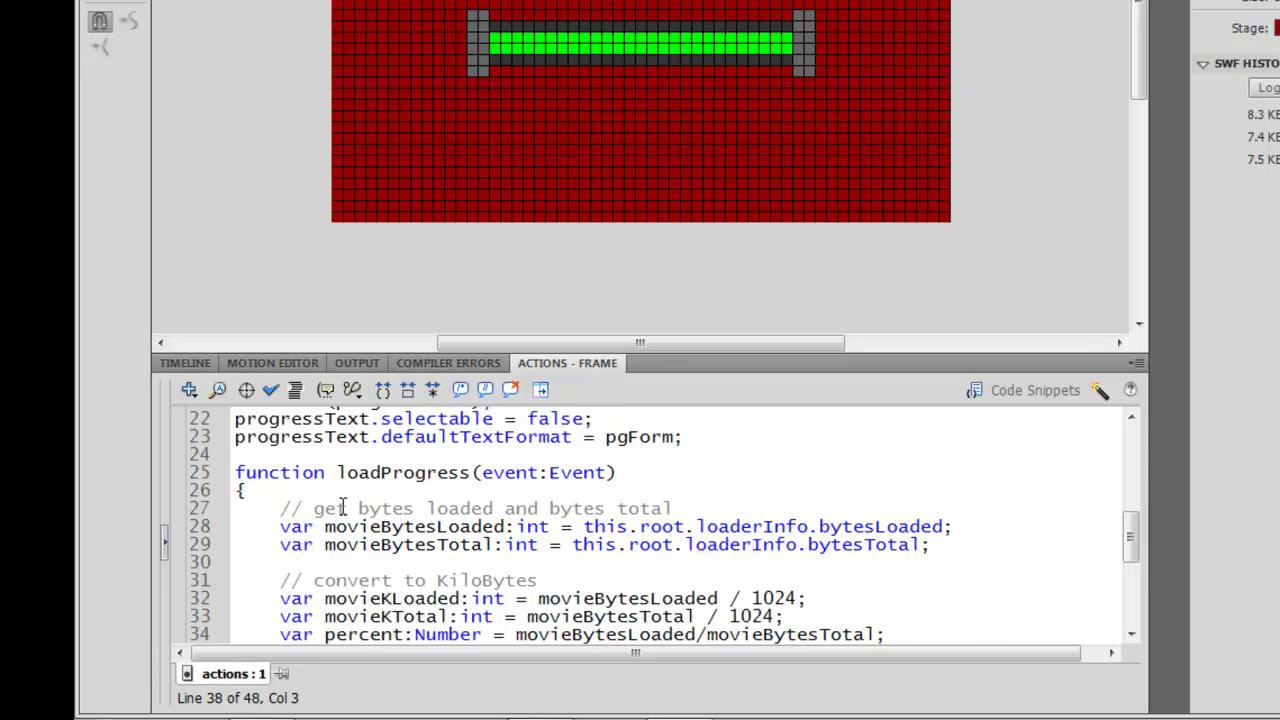
{"action": "scroll", "coordinate": [330, 502], "scroll_direction": "down", "scroll_amount": 2}
{"action": "scroll", "coordinate": [304, 498], "scroll_direction": "up", "scroll_amount": 1}
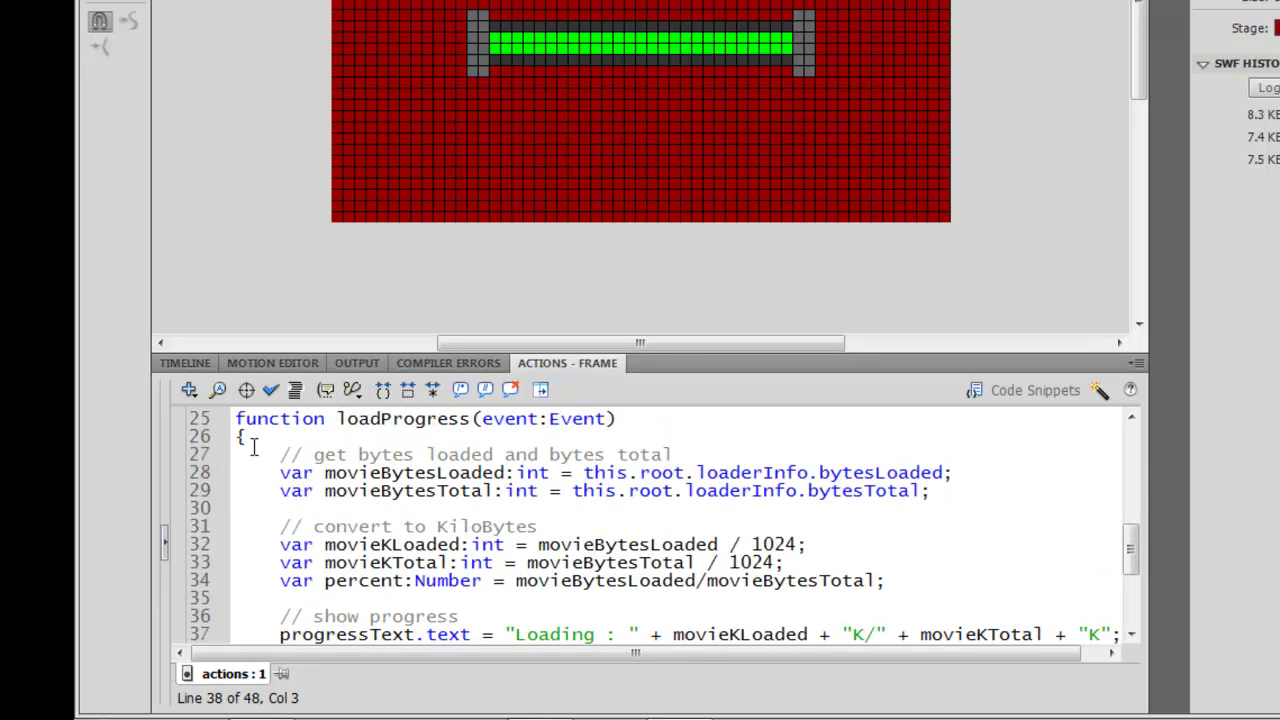
{"action": "left_click_drag", "start_coordinate": [252, 437], "coordinate": [567, 484]}
{"action": "left_click", "coordinate": [350, 518]}
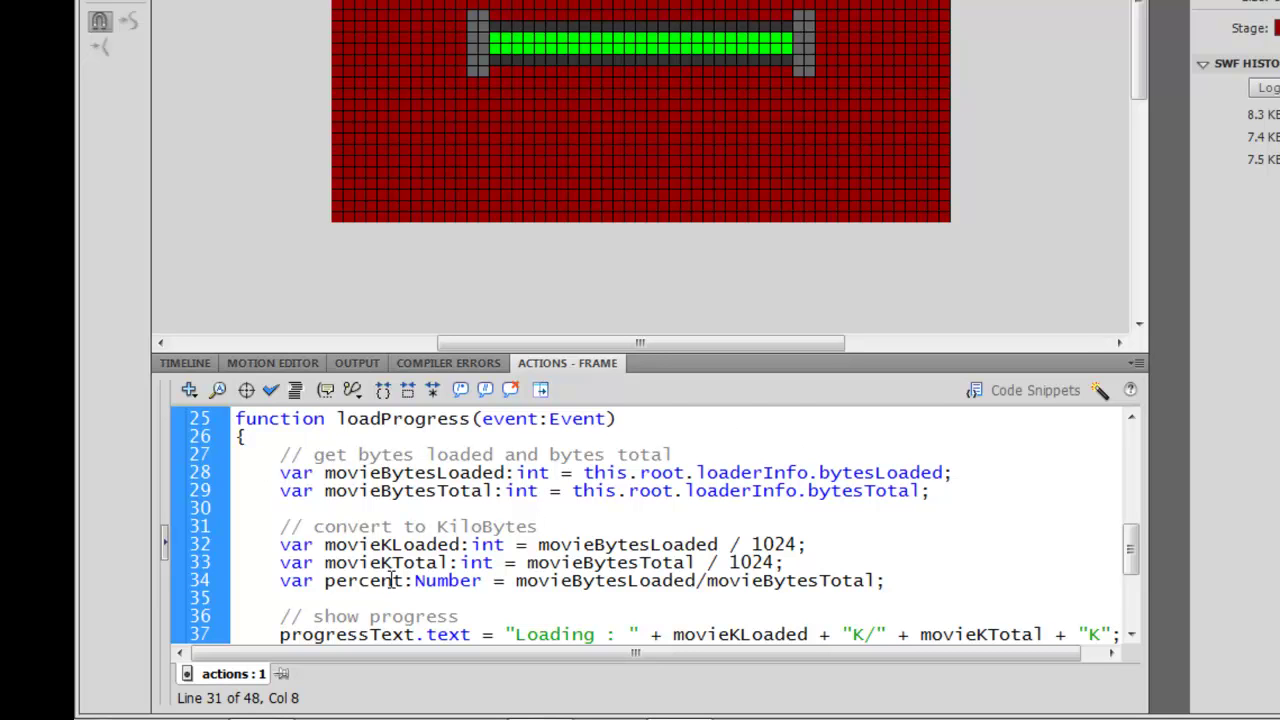
{"action": "scroll", "coordinate": [373, 562], "scroll_direction": "down", "scroll_amount": 1}
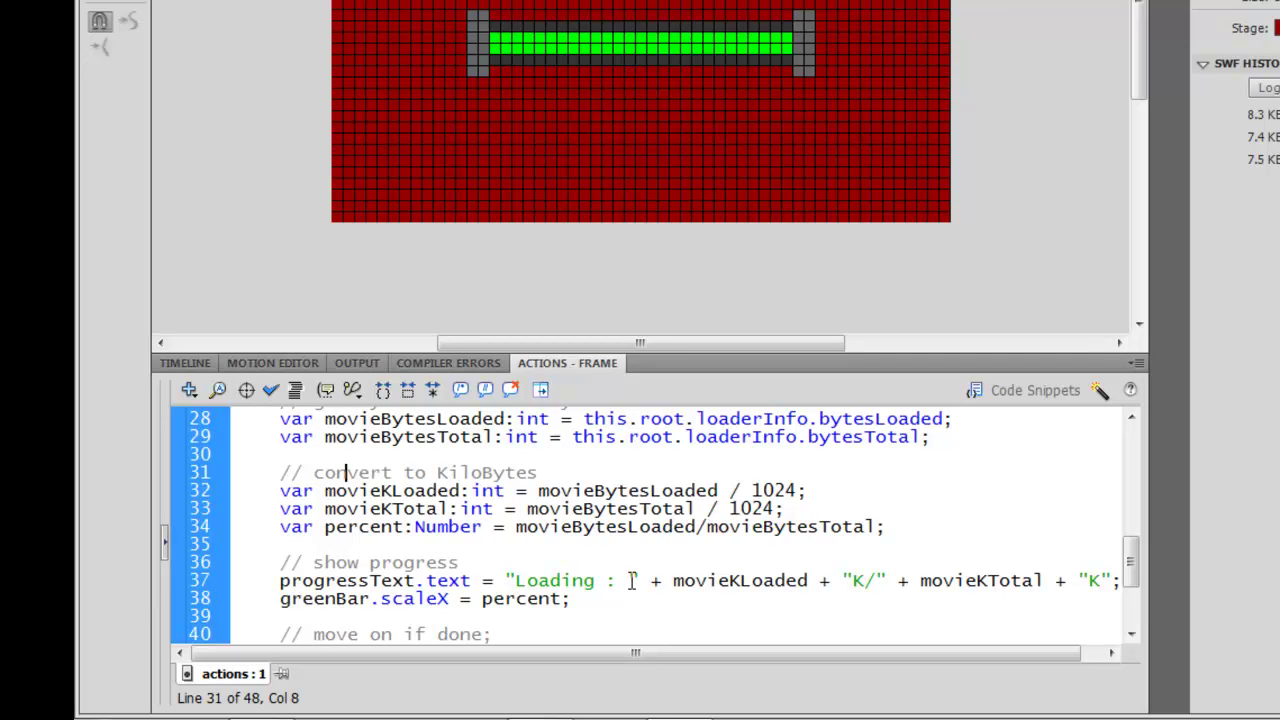
{"action": "scroll", "coordinate": [300, 582], "scroll_direction": "down", "scroll_amount": 2}
{"action": "scroll", "coordinate": [335, 573], "scroll_direction": "down", "scroll_amount": 1}
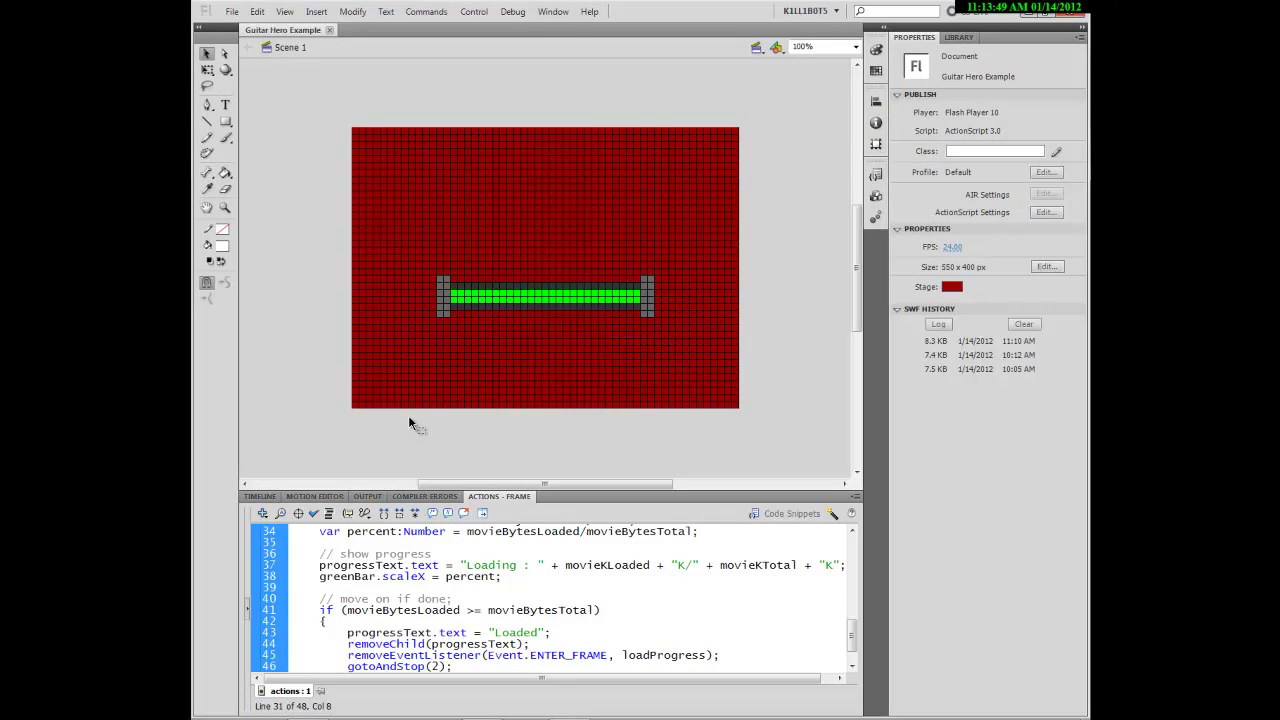
Test the movie maximized, check Download Settings, open Select Song with Play, and return via Back.
{"action": "key", "text": "ctrl+Return"}
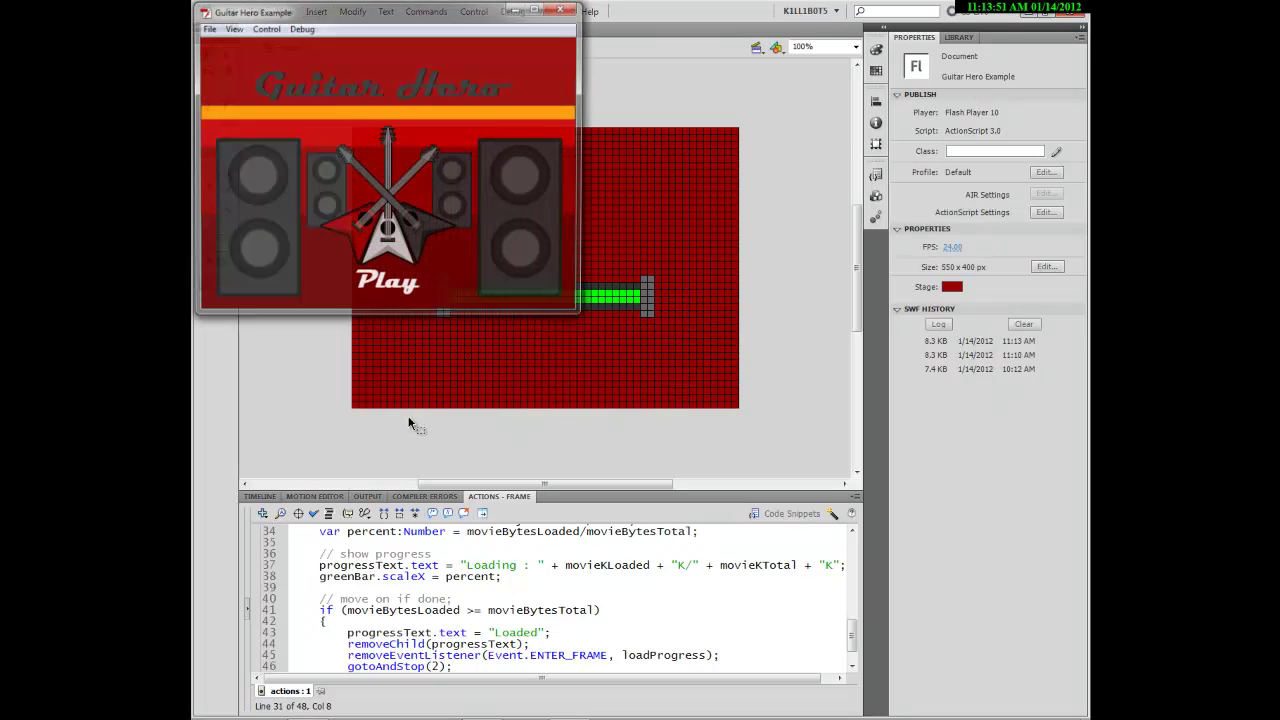
{"action": "left_click", "coordinate": [540, 10]}
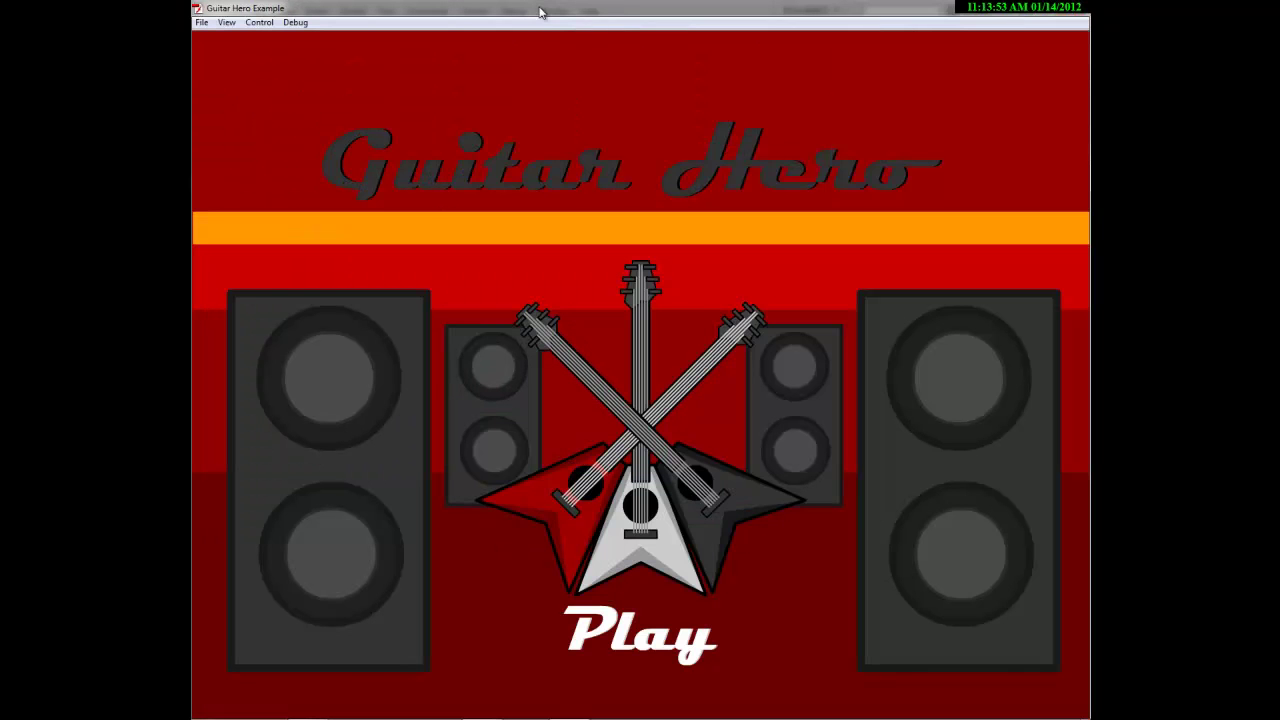
{"action": "left_click", "coordinate": [227, 22]}
{"action": "mouse_move", "coordinate": [286, 164]}
{"action": "left_click", "coordinate": [617, 638]}
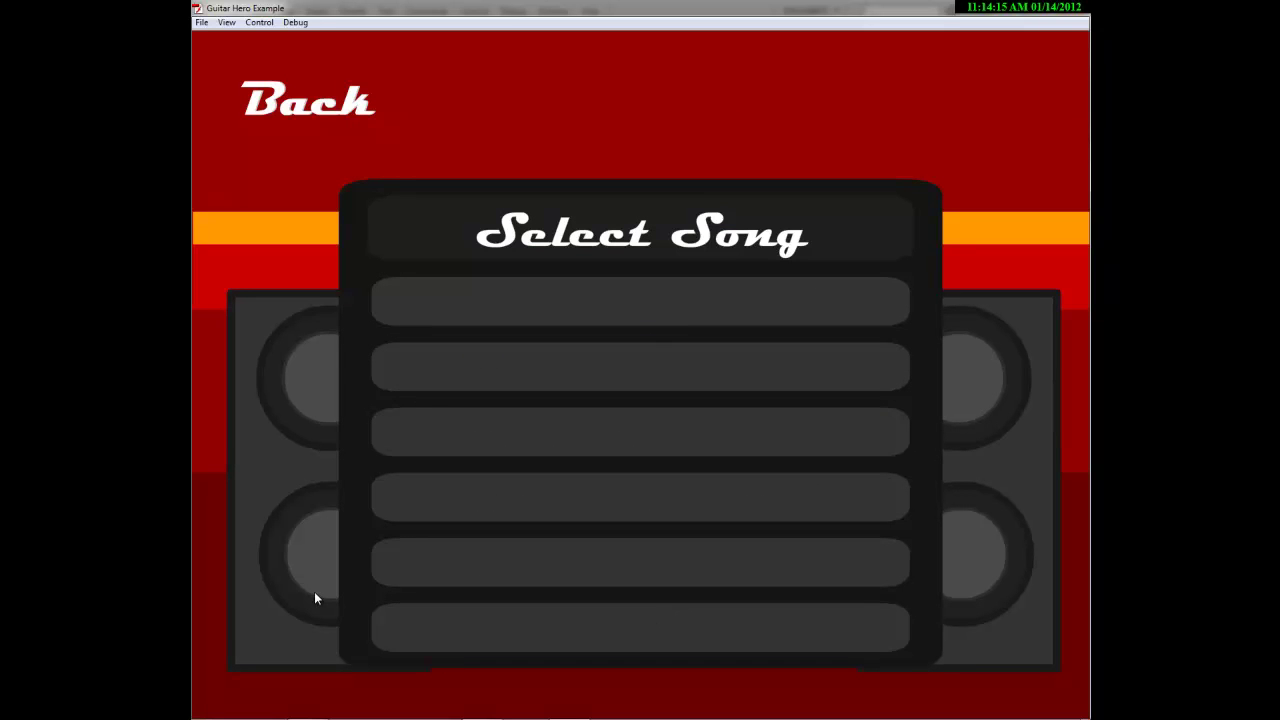
{"action": "left_click", "coordinate": [355, 100]}
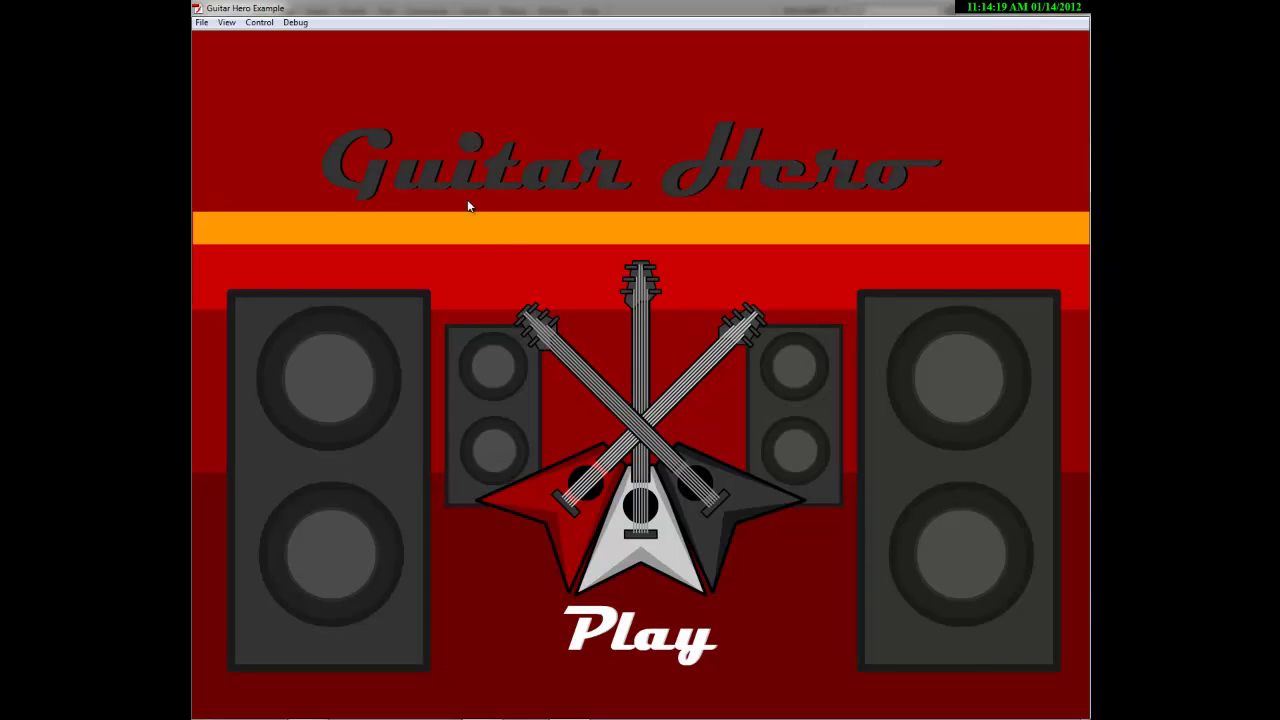